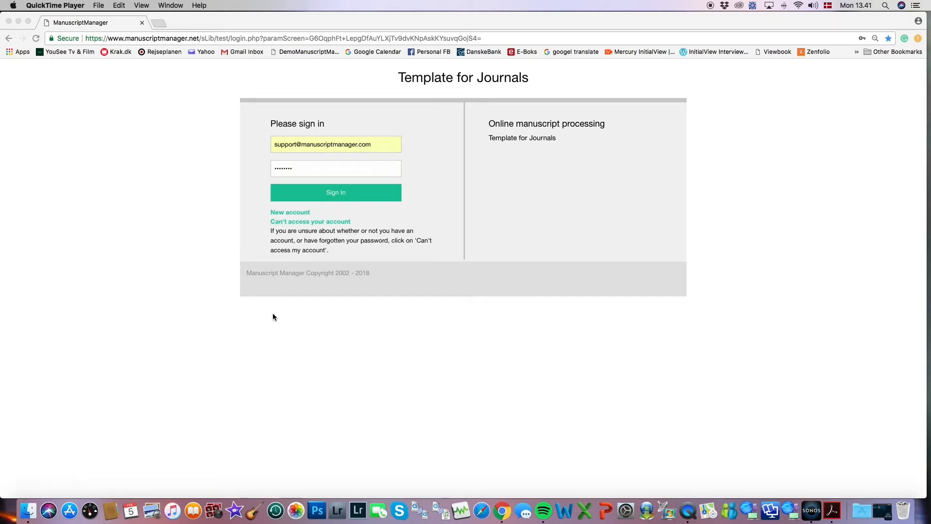
Sign in to the Template for Journals site with the prefilled credentials.
{"action": "left_click", "coordinate": [337, 193]}
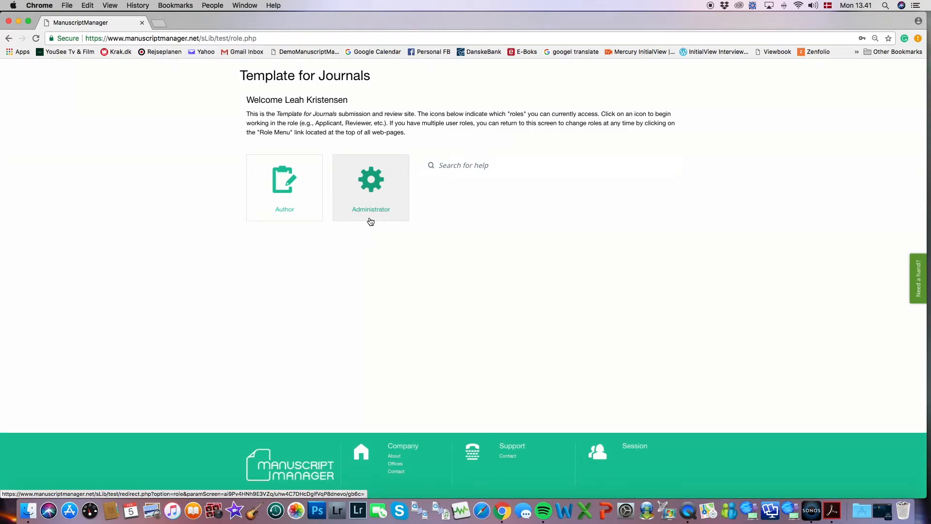
Choose the Administrator role and look over the trial, to-do and submission dashboard.
{"action": "left_click", "coordinate": [372, 184]}
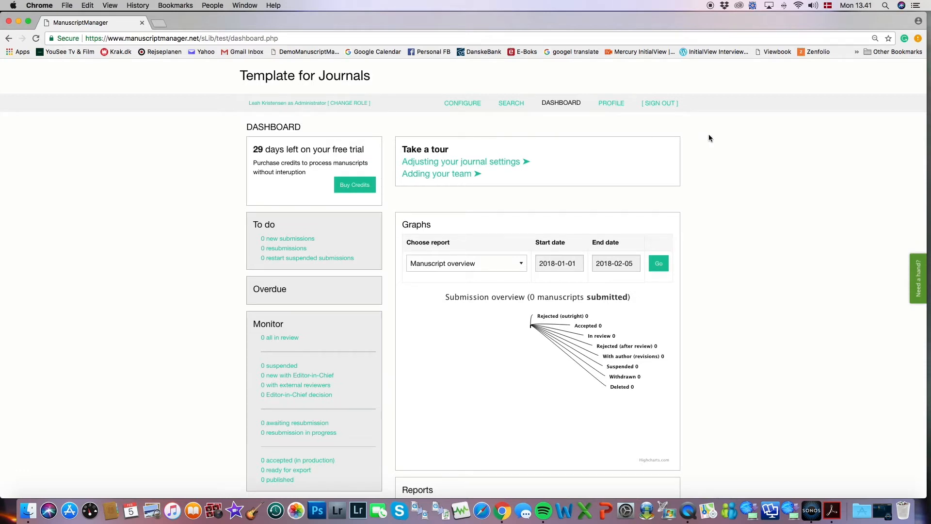
{"action": "scroll", "coordinate": [709, 135], "scroll_direction": "down", "scroll_amount": 5}
{"action": "scroll", "coordinate": [708, 137], "scroll_direction": "down", "scroll_amount": 1}
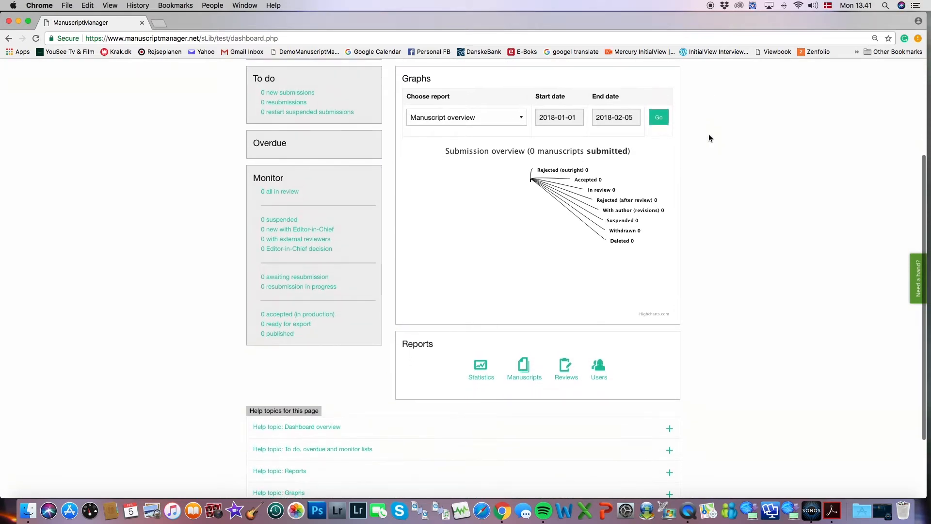
{"action": "scroll", "coordinate": [709, 138], "scroll_direction": "up", "scroll_amount": 1}
{"action": "scroll", "coordinate": [709, 138], "scroll_direction": "up", "scroll_amount": 5}
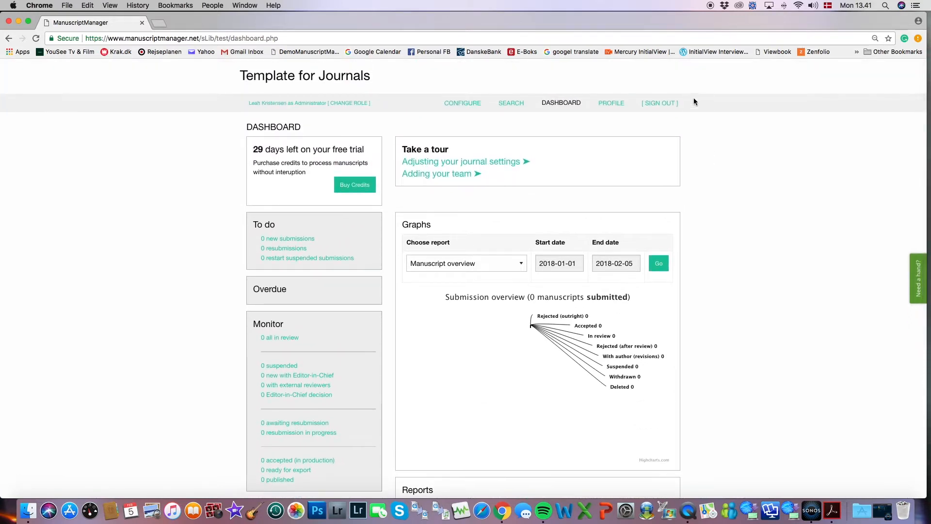
In Configure > Staff, set the current administrator as principal administrator and save.
{"action": "left_click", "coordinate": [466, 105]}
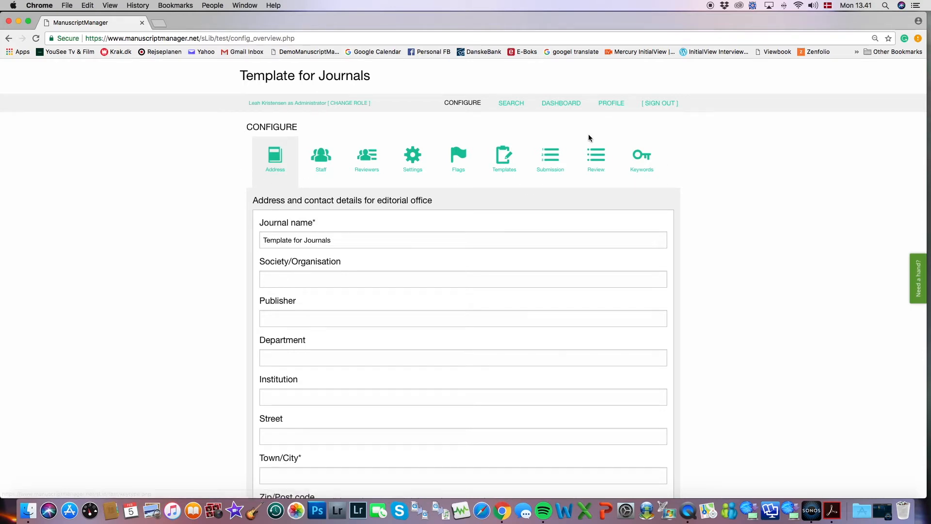
{"action": "left_click", "coordinate": [322, 161]}
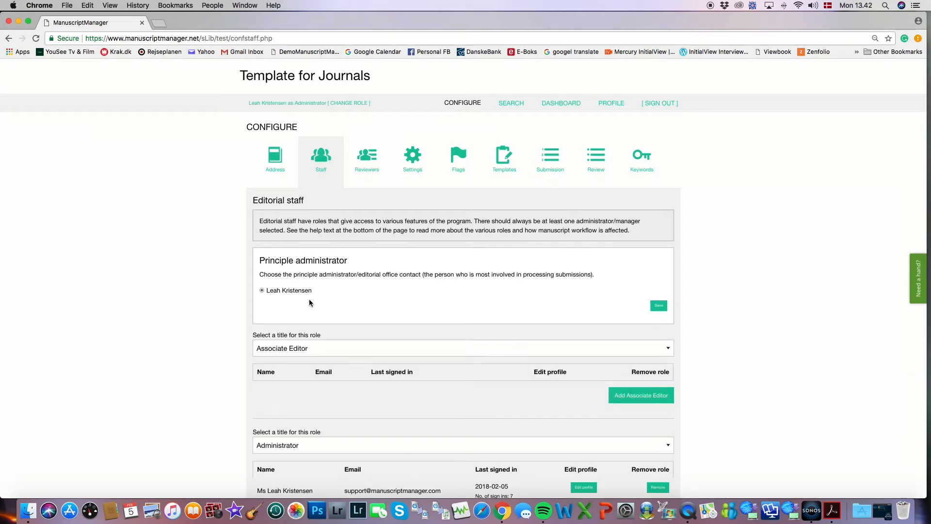
{"action": "left_click", "coordinate": [262, 291]}
{"action": "left_click", "coordinate": [658, 307]}
Review the empty editorial staff roles and start adding an Editor-in-Chief.
{"action": "scroll", "coordinate": [709, 223], "scroll_direction": "down", "scroll_amount": 3}
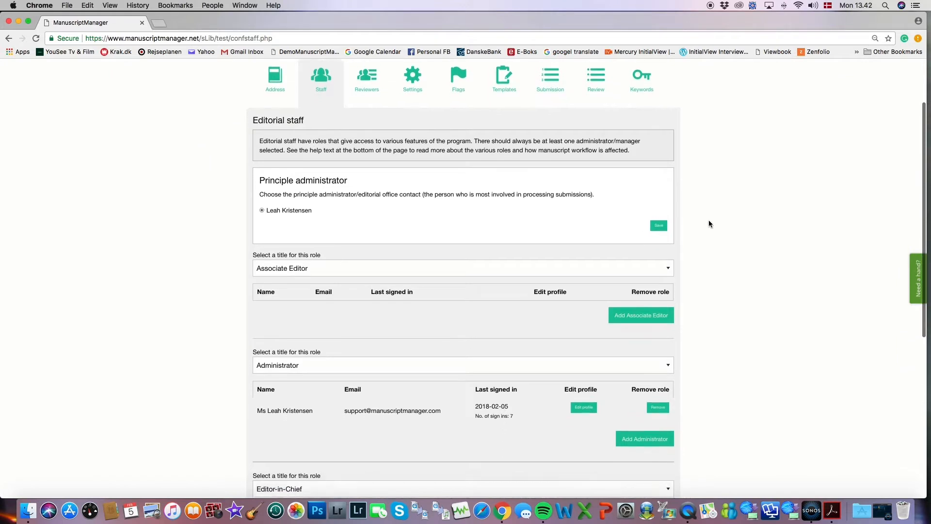
{"action": "scroll", "coordinate": [709, 224], "scroll_direction": "down", "scroll_amount": 2}
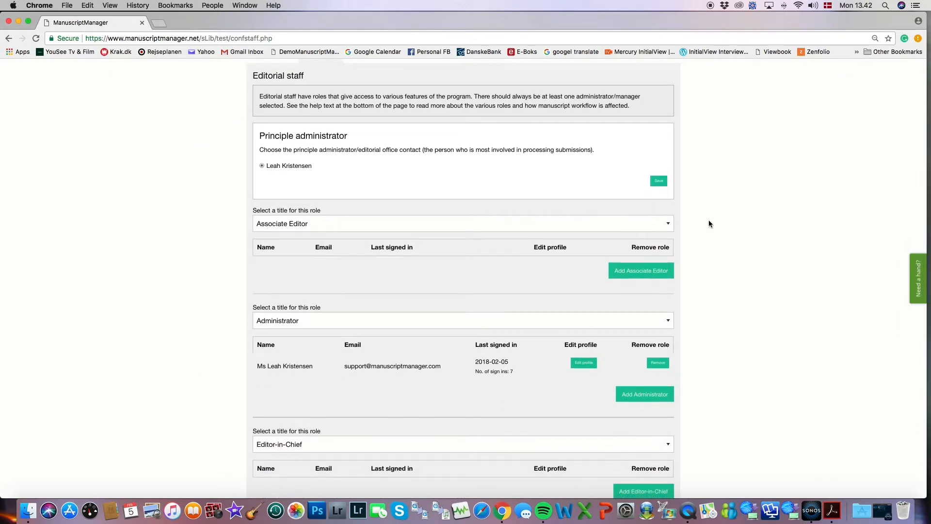
{"action": "scroll", "coordinate": [708, 223], "scroll_direction": "down", "scroll_amount": 3}
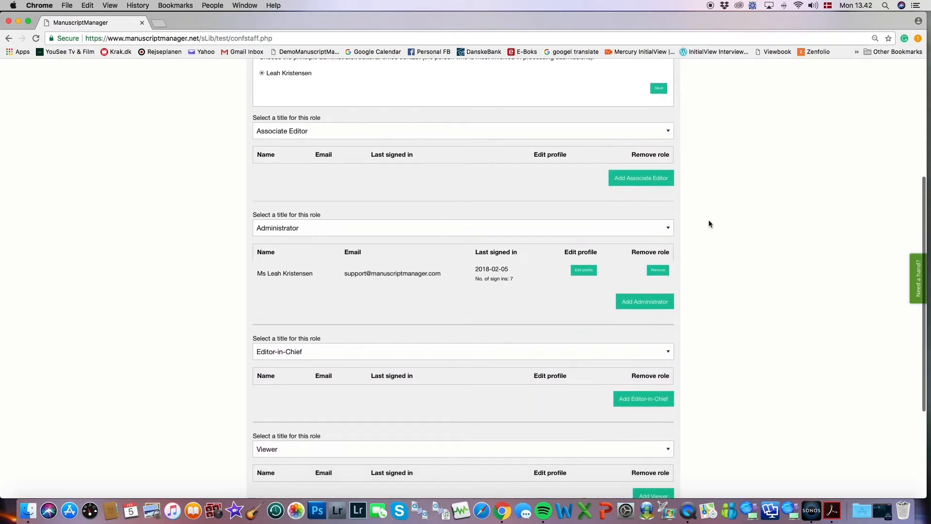
{"action": "scroll", "coordinate": [709, 224], "scroll_direction": "down", "scroll_amount": 2}
{"action": "scroll", "coordinate": [709, 223], "scroll_direction": "down", "scroll_amount": 3}
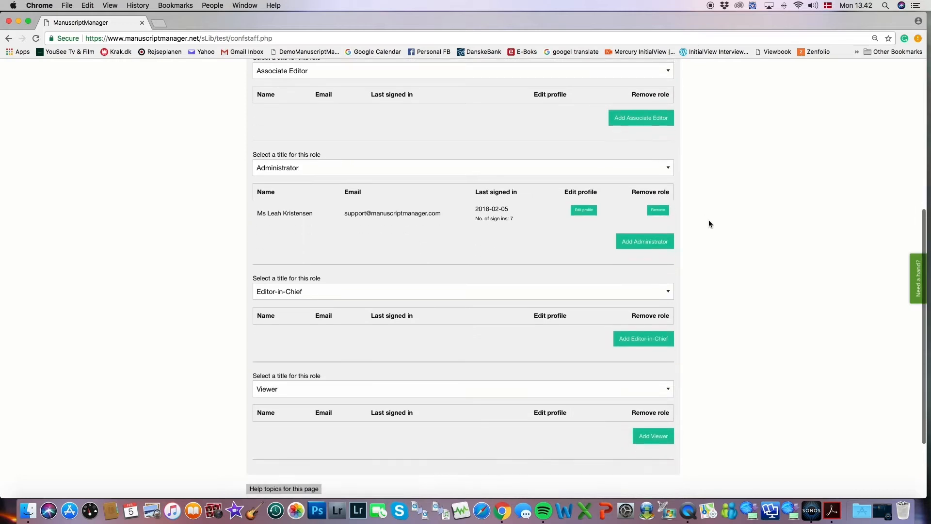
{"action": "scroll", "coordinate": [709, 223], "scroll_direction": "down", "scroll_amount": 2}
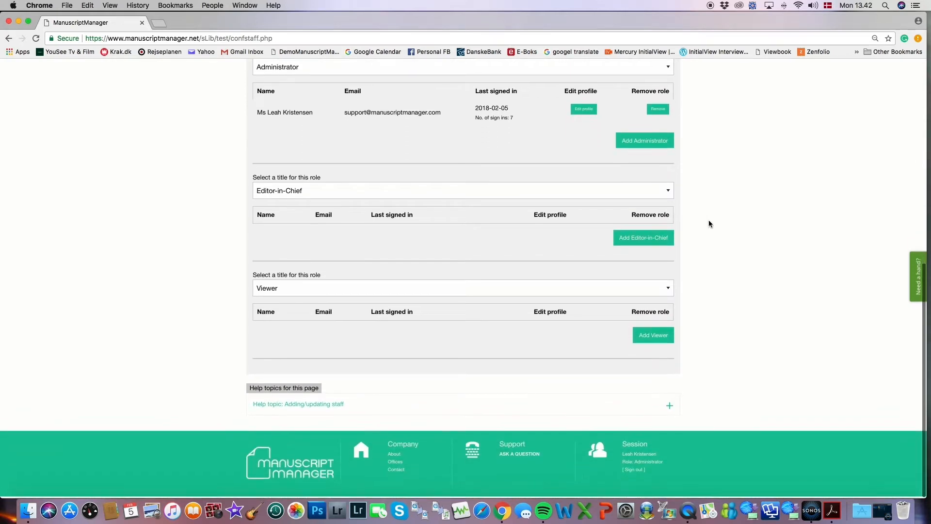
{"action": "scroll", "coordinate": [709, 223], "scroll_direction": "up", "scroll_amount": 4}
{"action": "scroll", "coordinate": [708, 224], "scroll_direction": "up", "scroll_amount": 5}
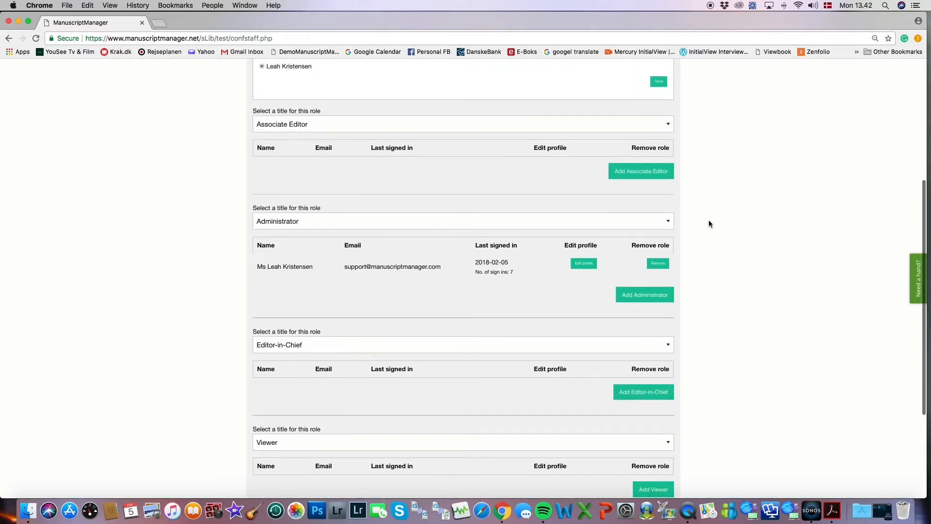
{"action": "scroll", "coordinate": [708, 223], "scroll_direction": "up", "scroll_amount": 1}
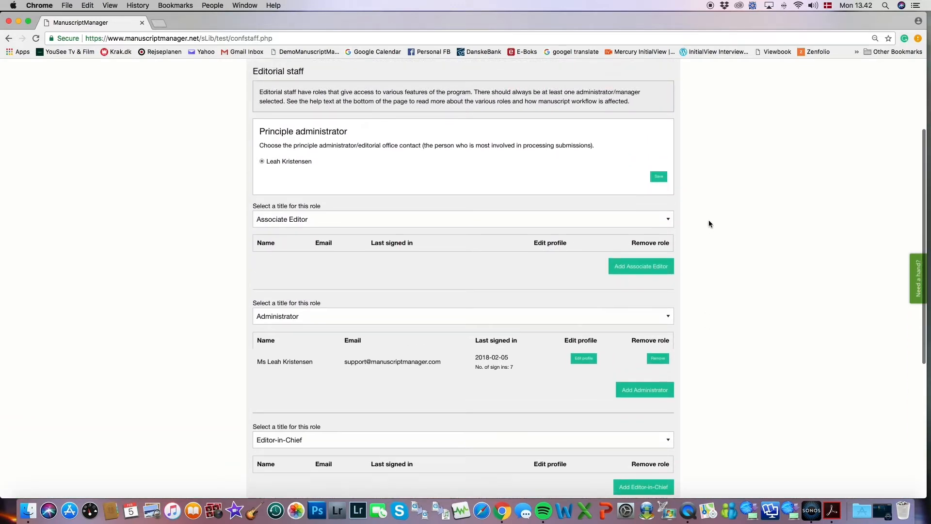
{"action": "scroll", "coordinate": [709, 224], "scroll_direction": "up", "scroll_amount": 3}
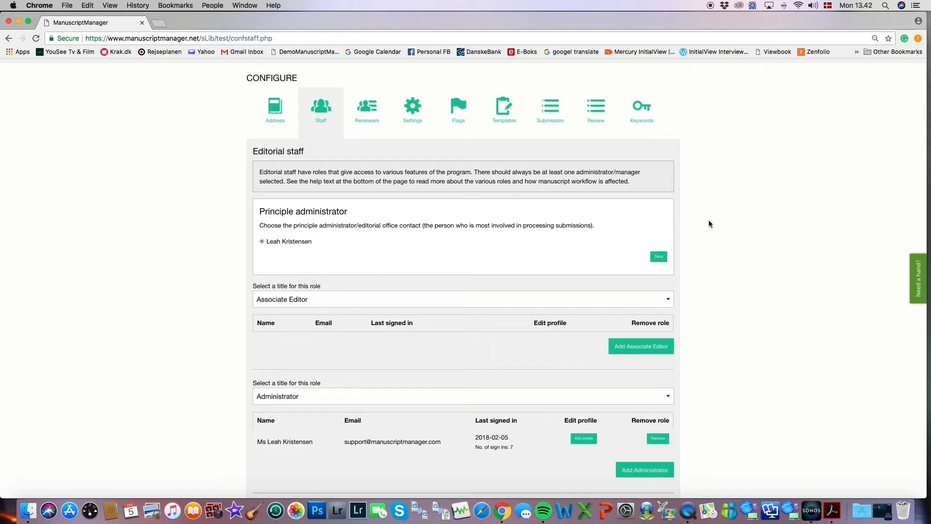
{"action": "scroll", "coordinate": [709, 223], "scroll_direction": "down", "scroll_amount": 5}
{"action": "scroll", "coordinate": [709, 223], "scroll_direction": "up", "scroll_amount": 1}
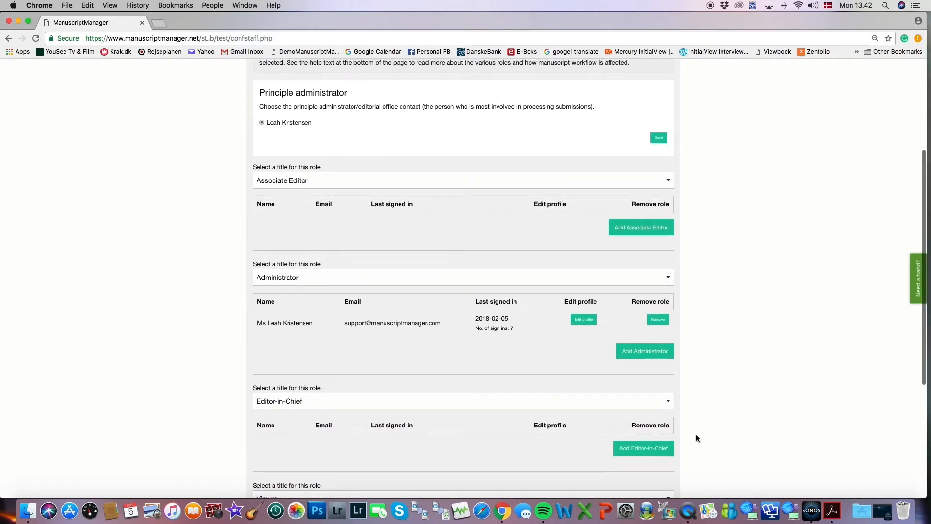
{"action": "left_click", "coordinate": [637, 448]}
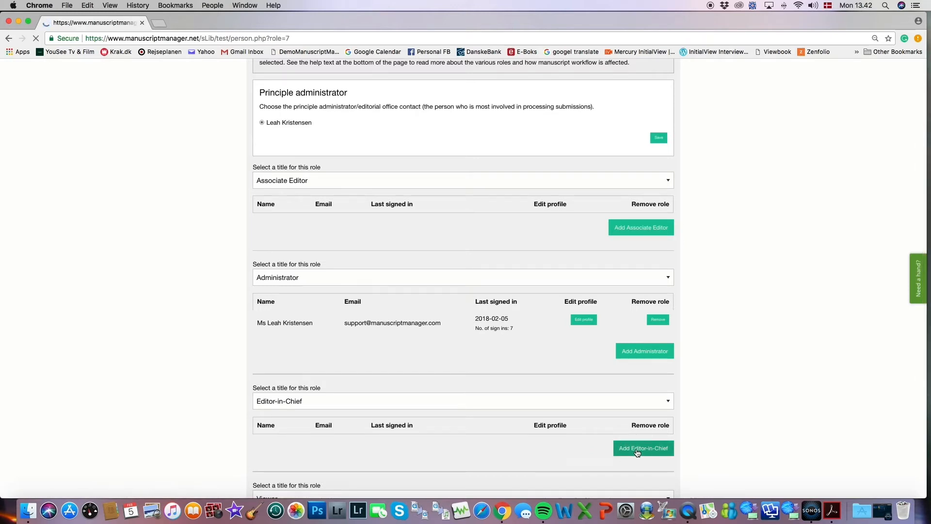
Set the Editor-in-Chief's title to Prof. and enter their first, middle and last names.
{"action": "scroll", "coordinate": [749, 341], "scroll_direction": "down", "scroll_amount": 3}
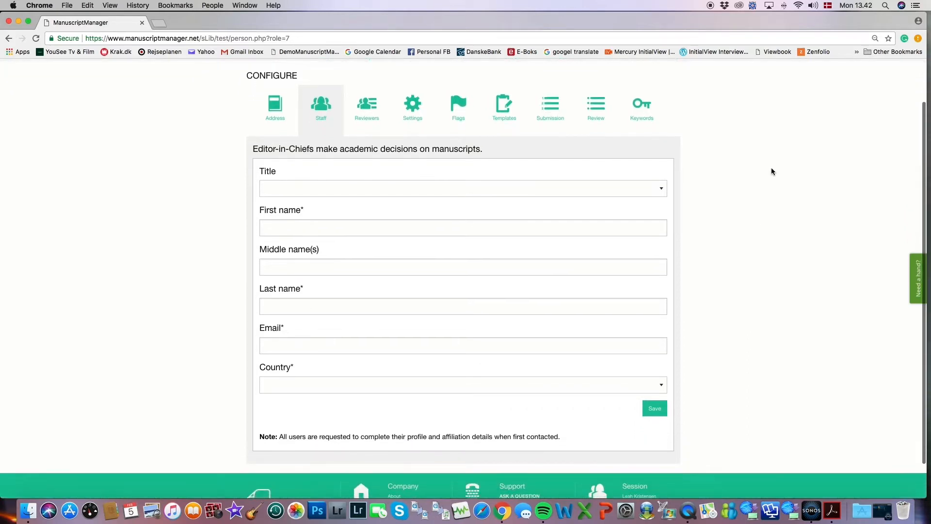
{"action": "left_click", "coordinate": [638, 189]}
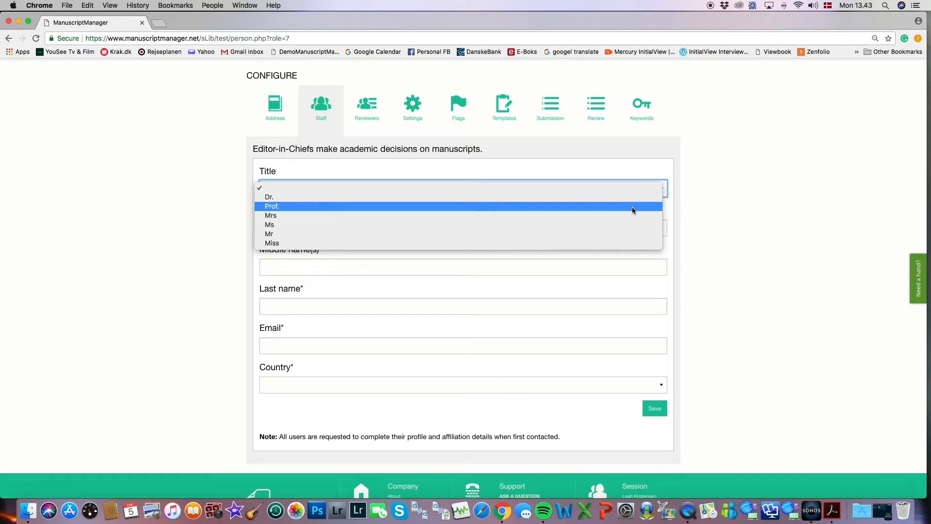
{"action": "left_click", "coordinate": [632, 207]}
{"action": "left_click", "coordinate": [629, 226]}
{"action": "left_click", "coordinate": [560, 266]}
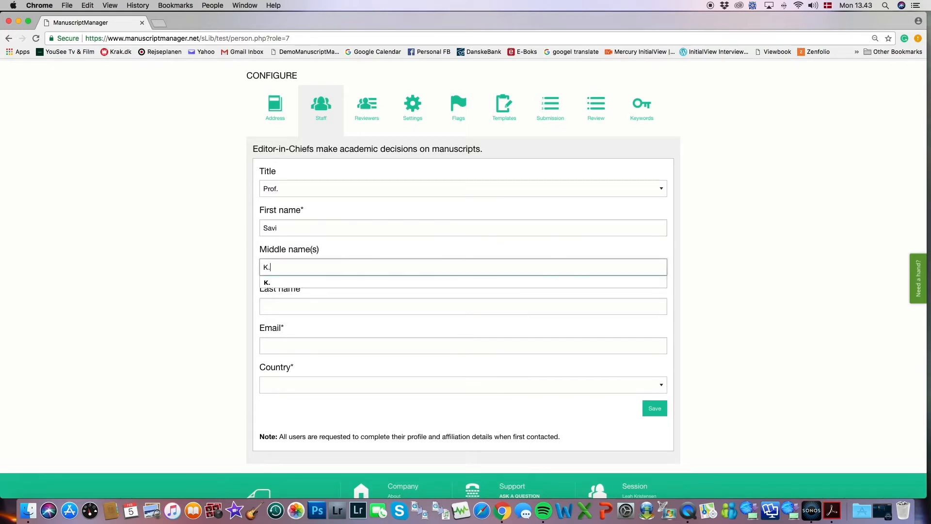
{"action": "left_click", "coordinate": [509, 306]}
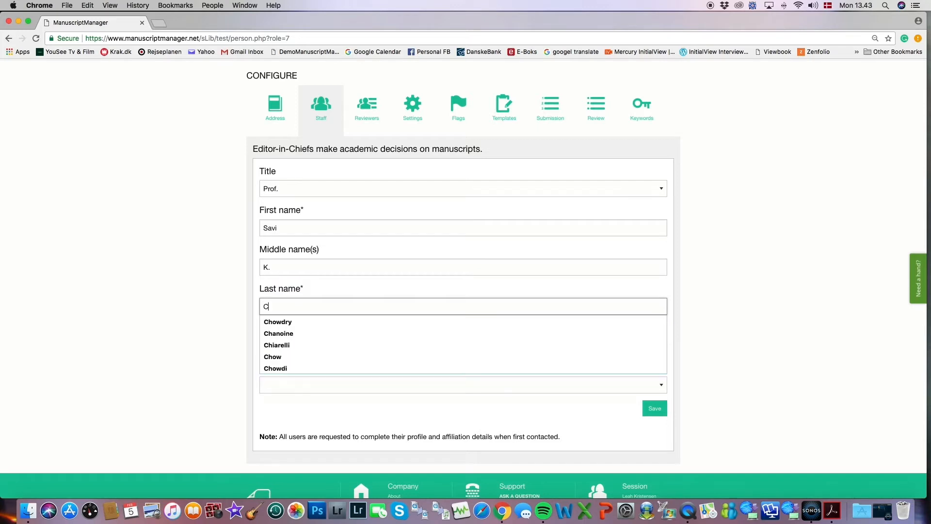
Enter the editor's e-mail address, set the country to Bangladesh, and save.
{"action": "left_click", "coordinate": [464, 346]}
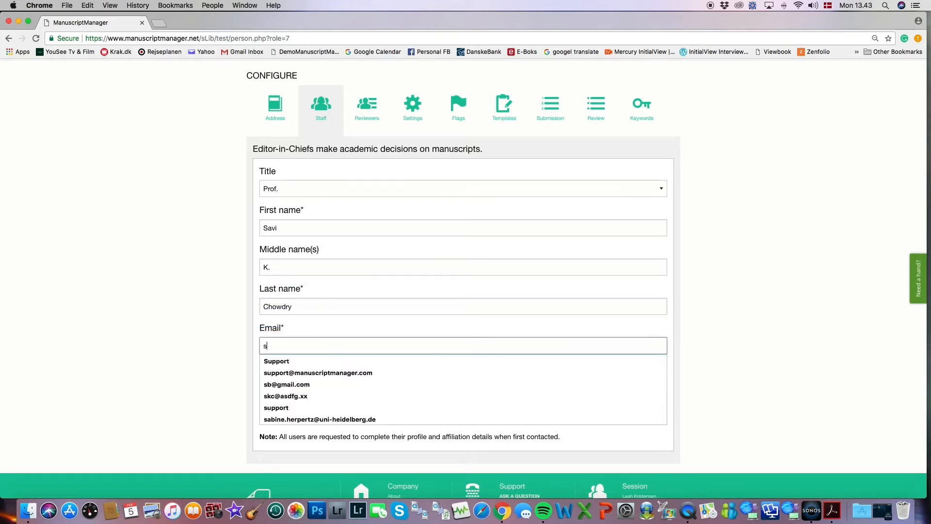
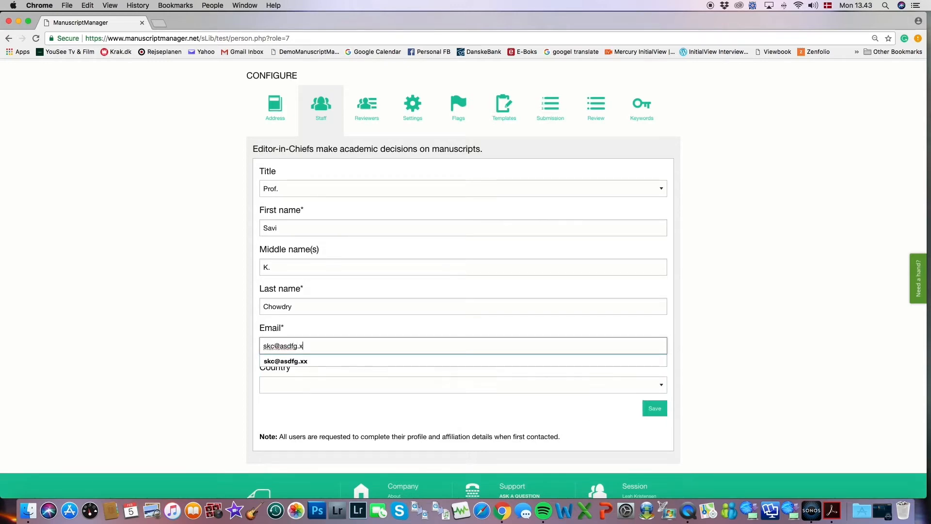
{"action": "left_click", "coordinate": [424, 384]}
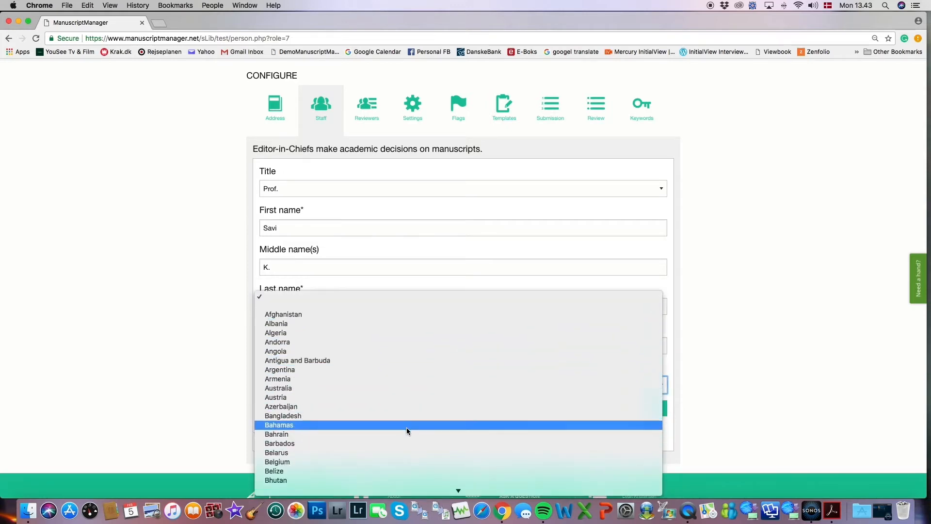
{"action": "left_click", "coordinate": [407, 416]}
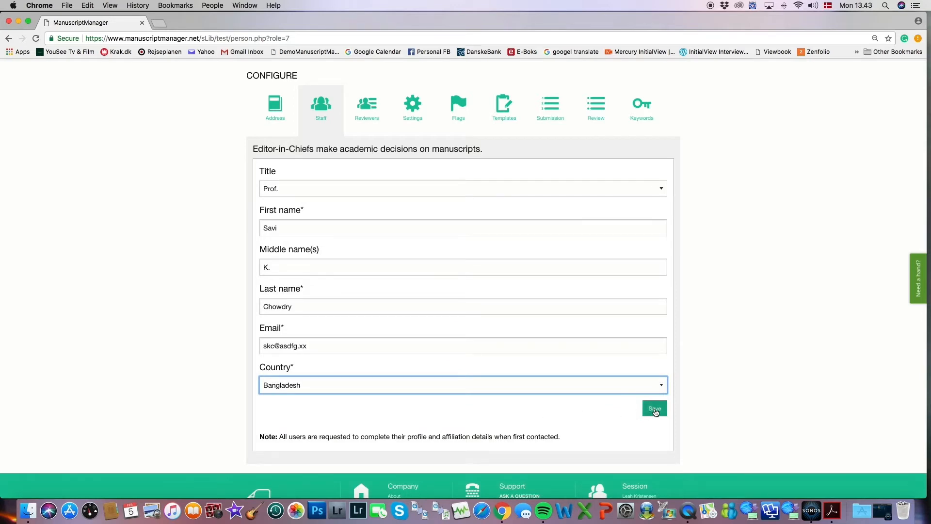
{"action": "left_click", "coordinate": [655, 410]}
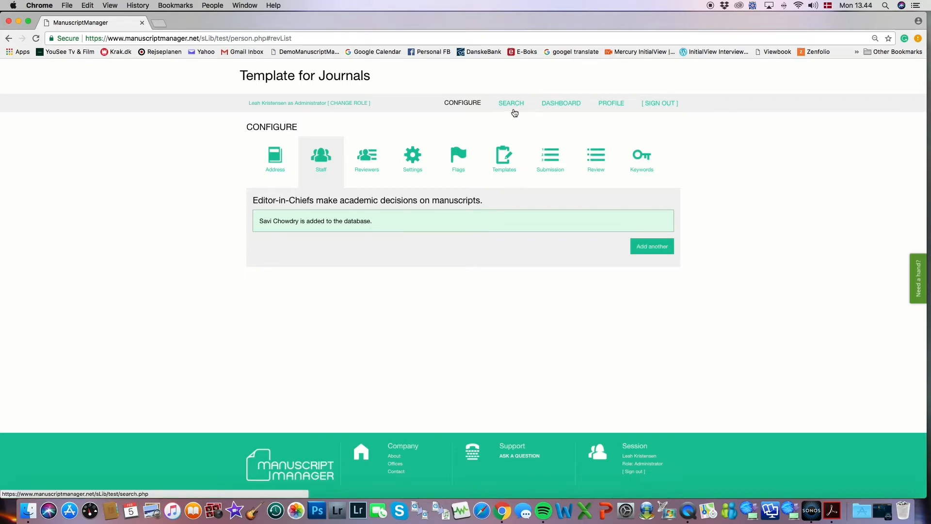
Search people by the Editor-in-Chief's last name and open the matching profile.
{"action": "left_click", "coordinate": [512, 107]}
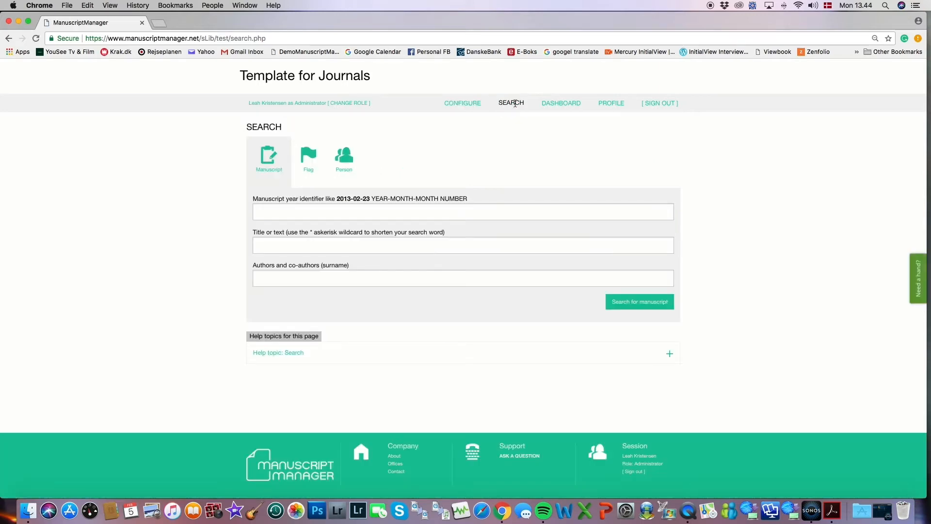
{"action": "left_click", "coordinate": [346, 161]}
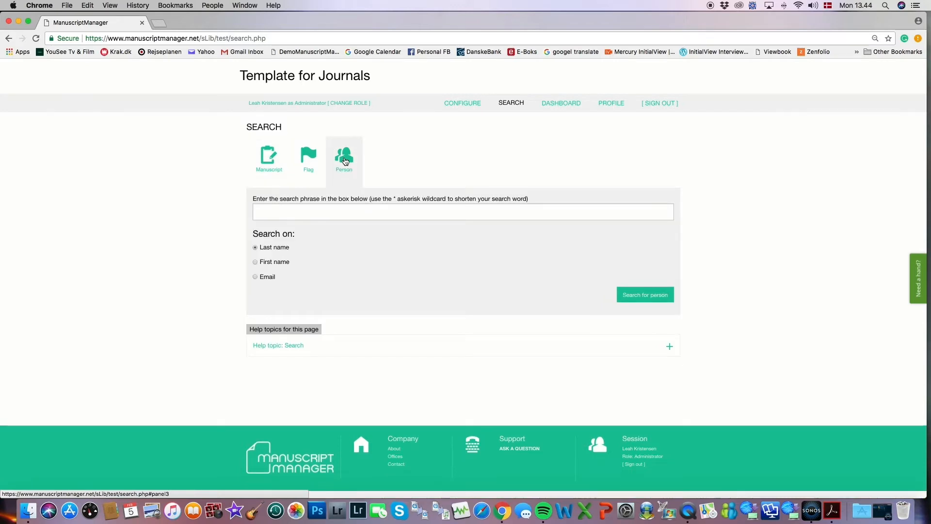
{"action": "left_click", "coordinate": [272, 217]}
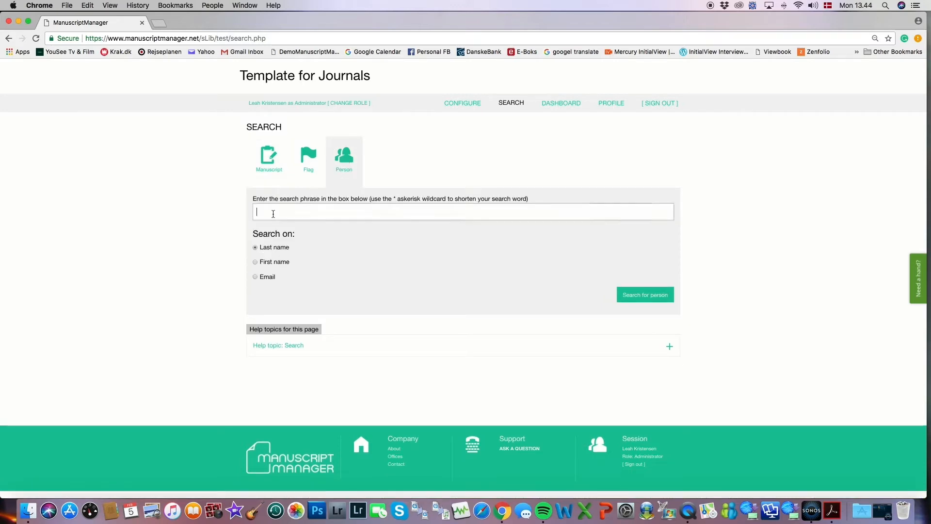
{"action": "type", "text": "chowdry"}
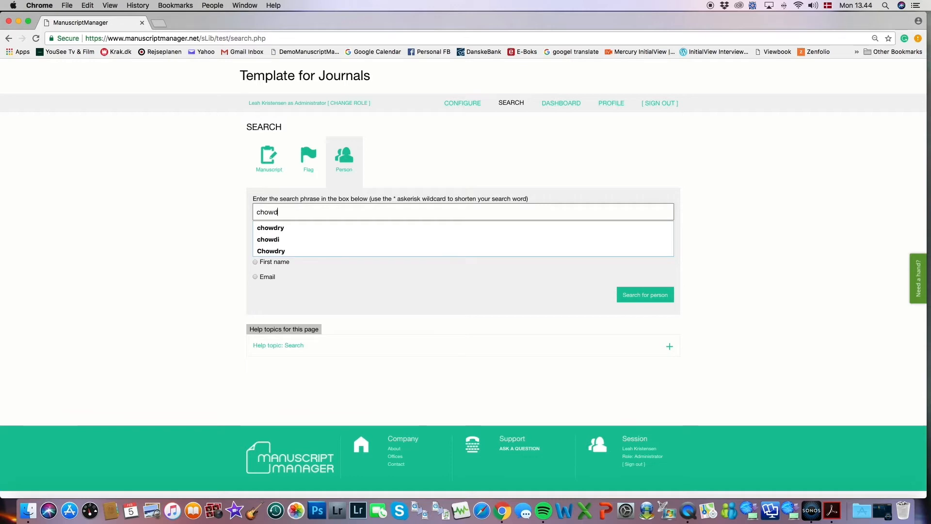
{"action": "left_click", "coordinate": [646, 295]}
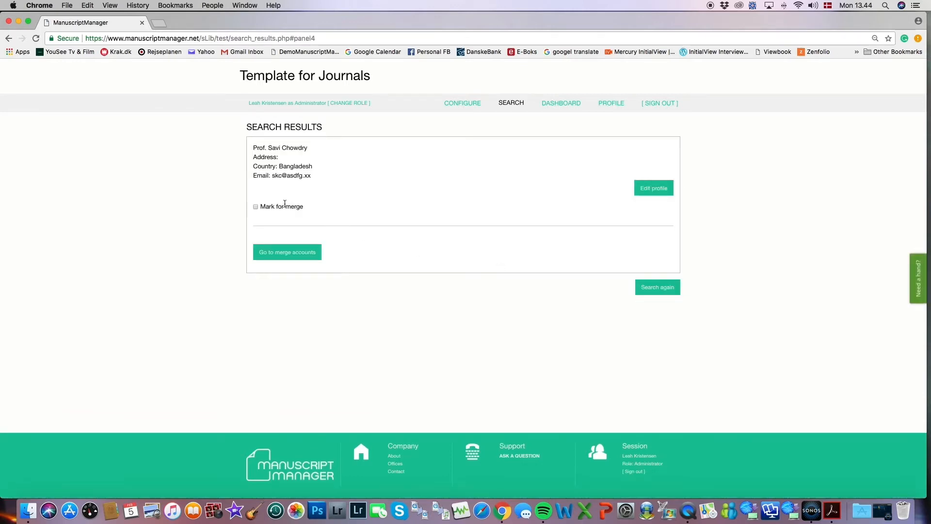
{"action": "left_click", "coordinate": [660, 192]}
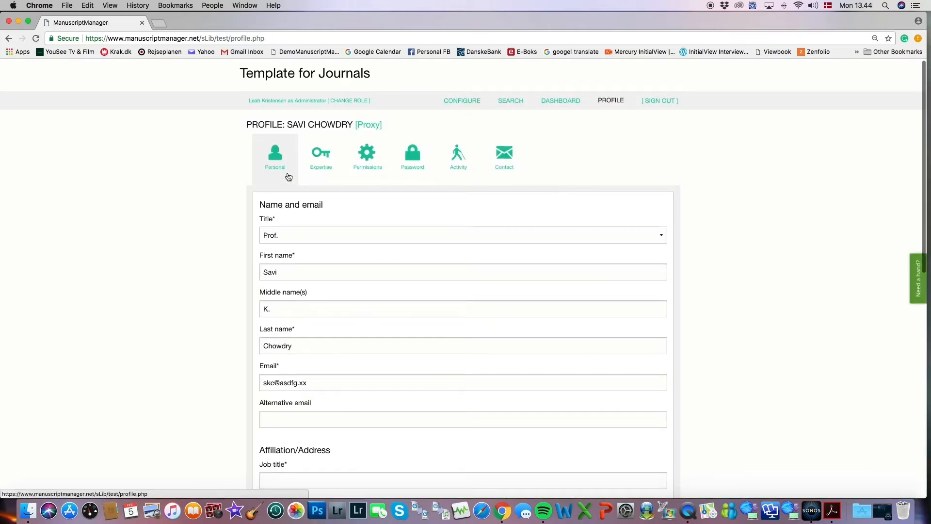
Show the person's Permissions and scroll to the decision or recommendation permissions table.
{"action": "left_click", "coordinate": [369, 156]}
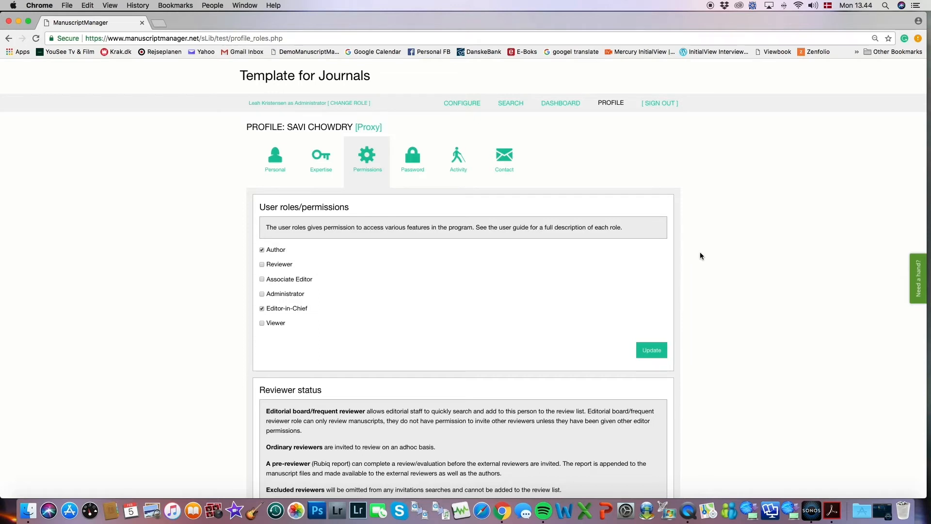
{"action": "scroll", "coordinate": [700, 255], "scroll_direction": "down", "scroll_amount": 5}
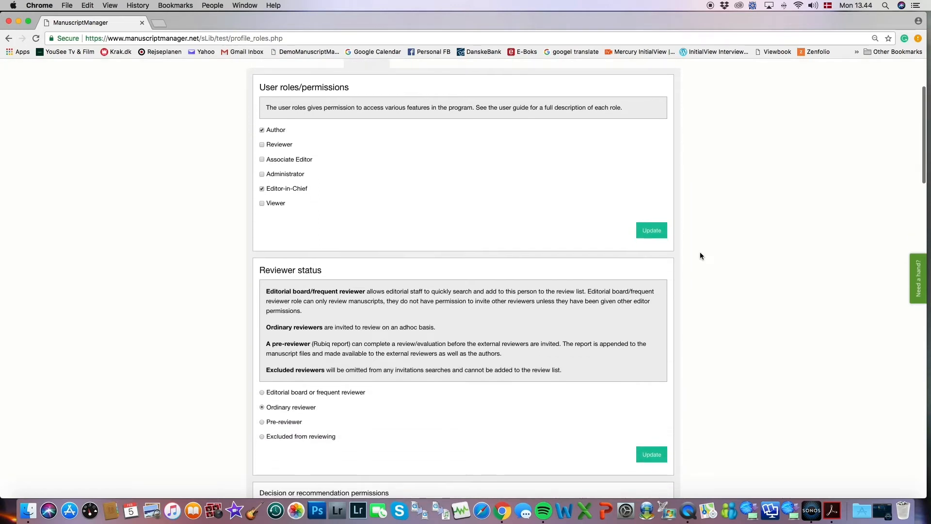
{"action": "scroll", "coordinate": [700, 256], "scroll_direction": "down", "scroll_amount": 4}
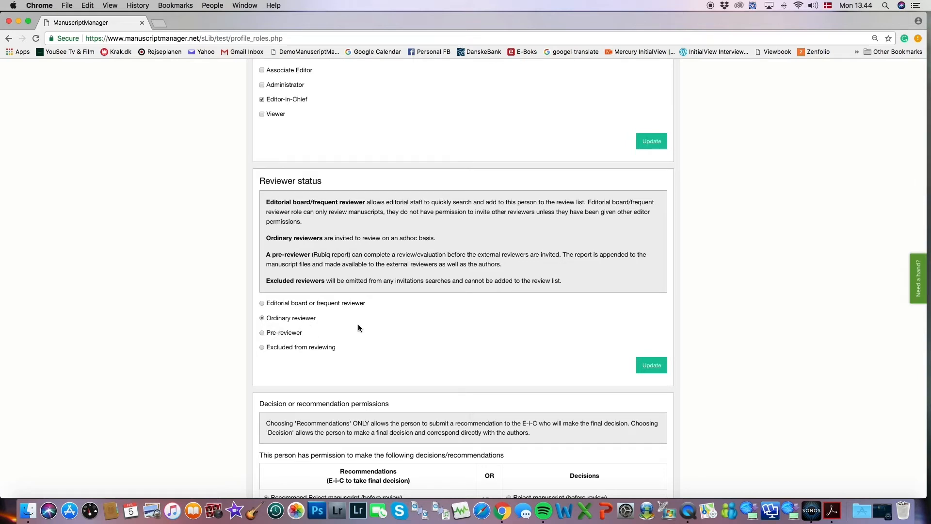
{"action": "scroll", "coordinate": [724, 316], "scroll_direction": "down", "scroll_amount": 3}
{"action": "scroll", "coordinate": [725, 319], "scroll_direction": "down", "scroll_amount": 5}
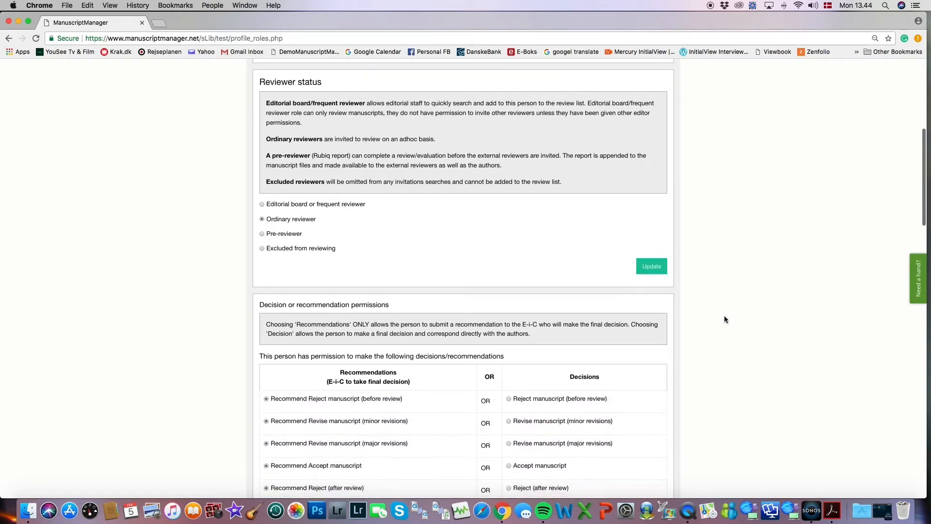
{"action": "scroll", "coordinate": [725, 319], "scroll_direction": "down", "scroll_amount": 2}
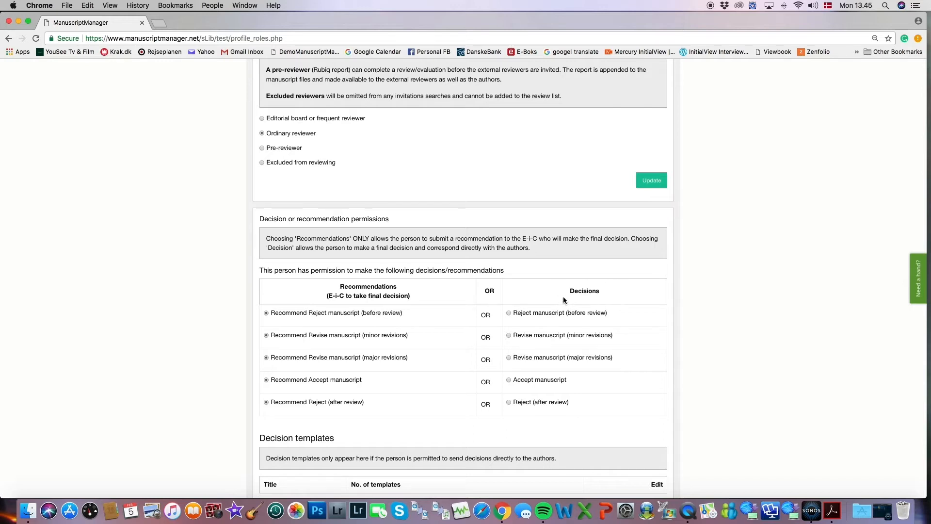
Switch all five decisions (reject before review, minor/major revisions, accept, reject after review) to Decisions and update.
{"action": "left_click", "coordinate": [510, 314]}
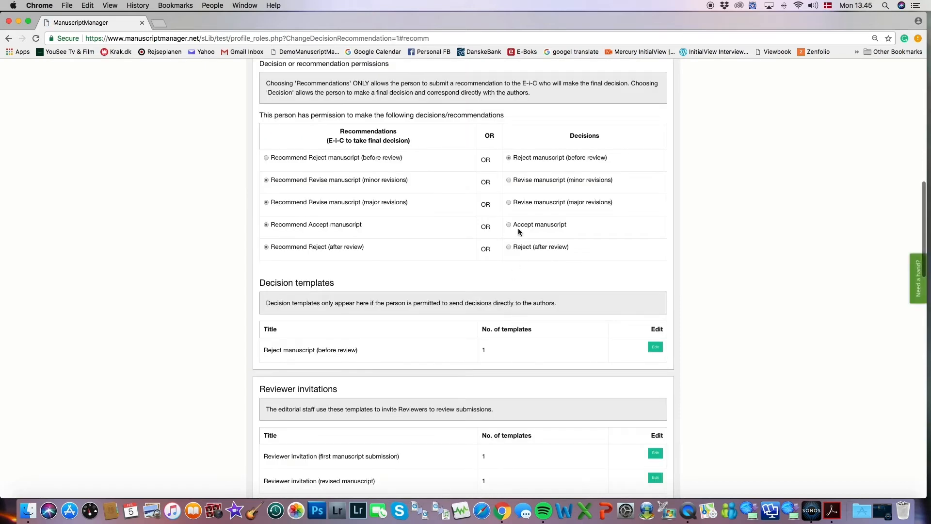
{"action": "left_click", "coordinate": [509, 180]}
{"action": "left_click", "coordinate": [509, 203]}
{"action": "left_click", "coordinate": [509, 226]}
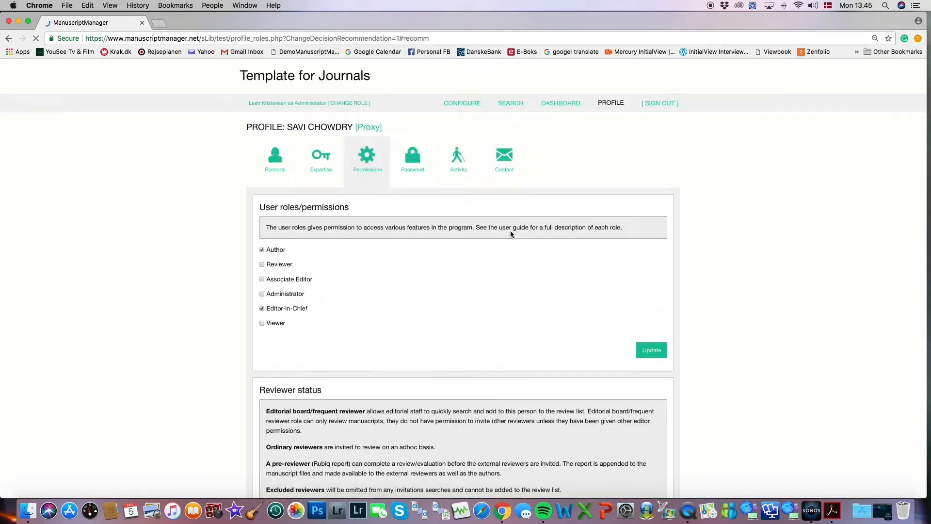
{"action": "left_click", "coordinate": [509, 247]}
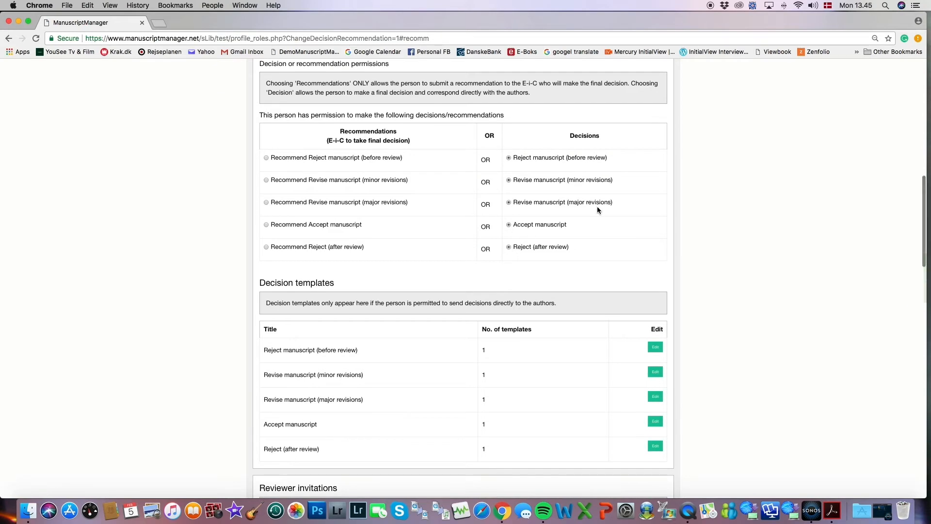
{"action": "scroll", "coordinate": [692, 181], "scroll_direction": "down", "scroll_amount": 15}
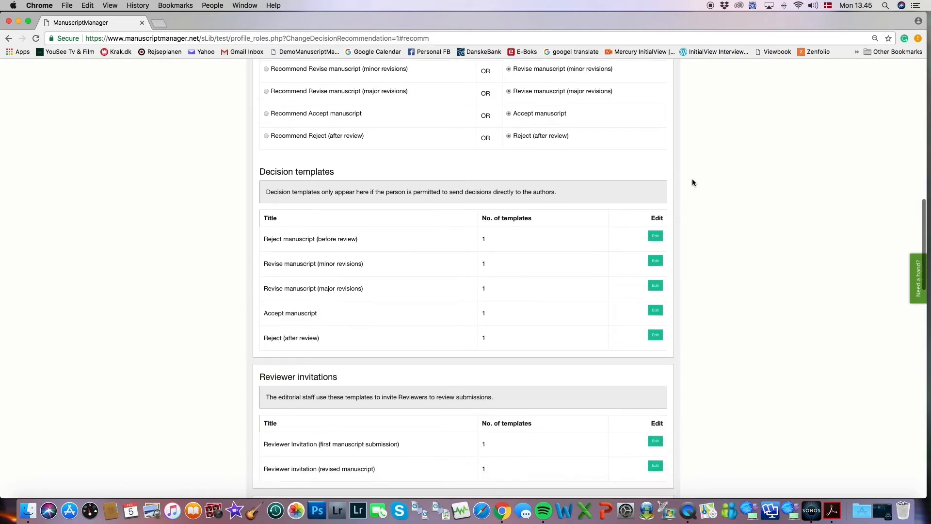
{"action": "scroll", "coordinate": [691, 183], "scroll_direction": "down", "scroll_amount": 10}
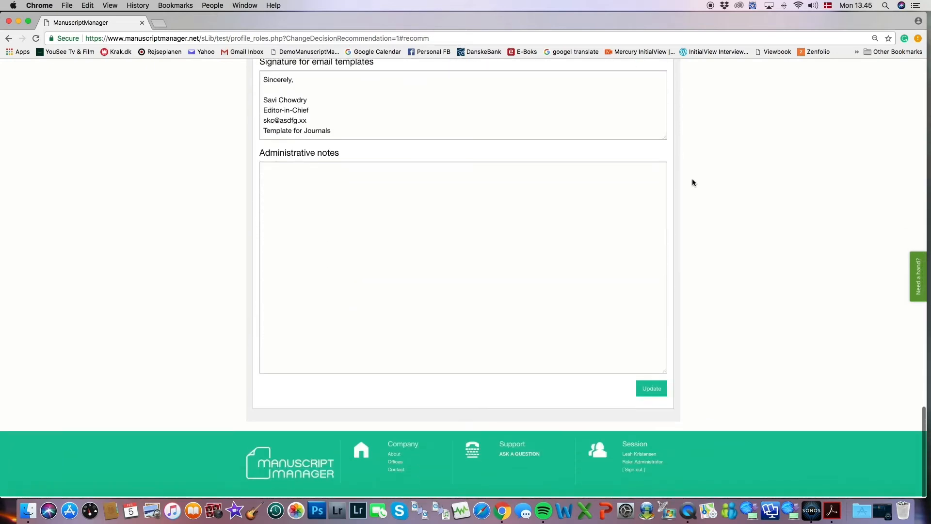
{"action": "left_click", "coordinate": [656, 391]}
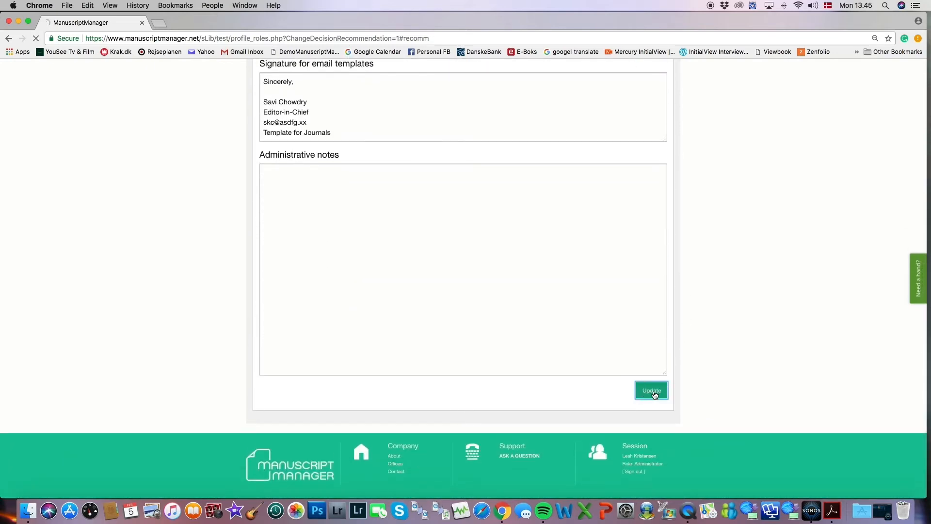
Check the saved permissions and go to the person's password settings.
{"action": "scroll", "coordinate": [709, 386], "scroll_direction": "up", "scroll_amount": 15}
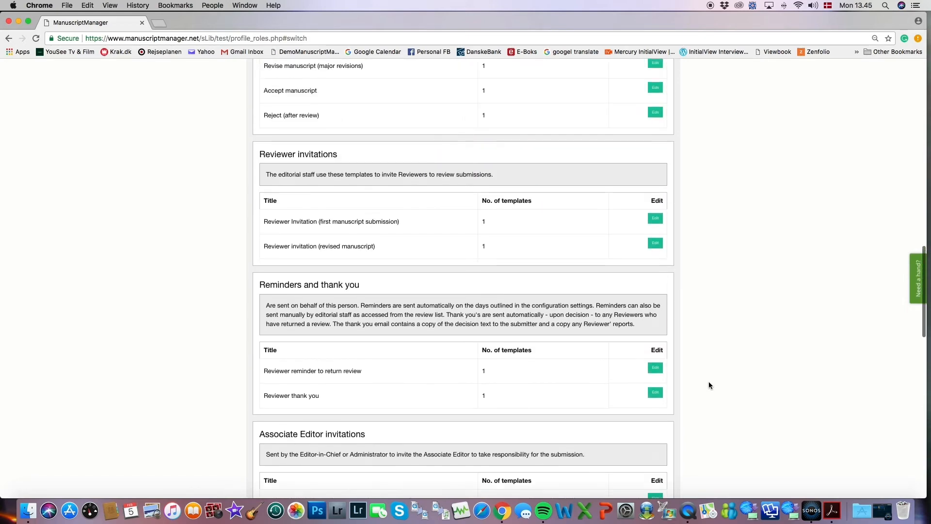
{"action": "scroll", "coordinate": [709, 381], "scroll_direction": "up", "scroll_amount": 5}
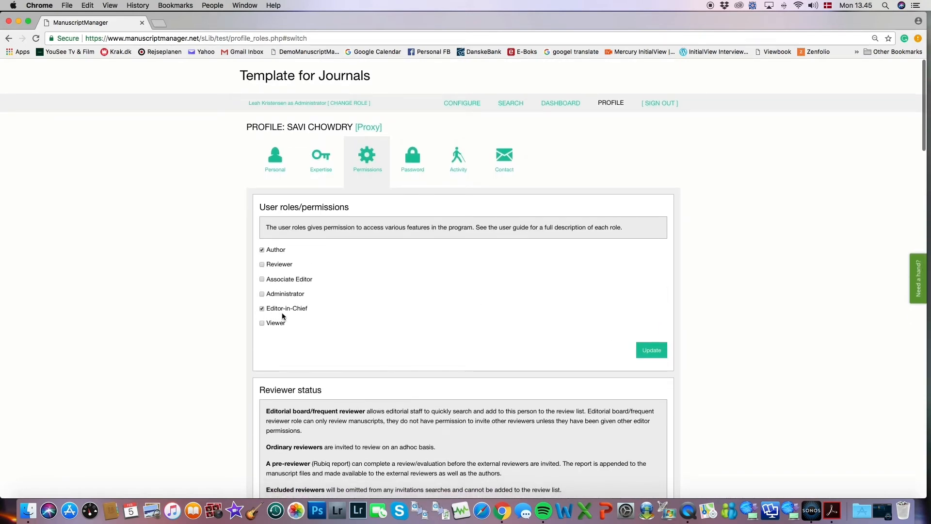
{"action": "scroll", "coordinate": [397, 308], "scroll_direction": "down", "scroll_amount": 8}
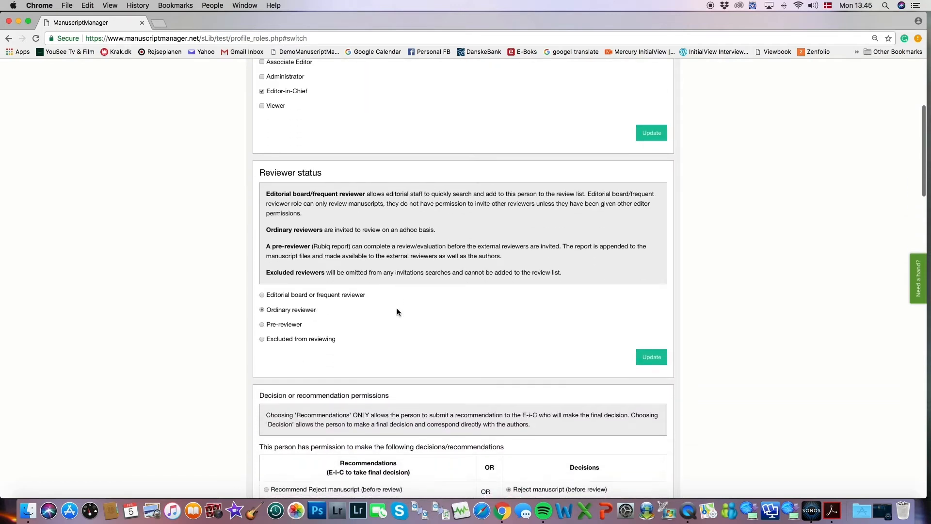
{"action": "scroll", "coordinate": [397, 312], "scroll_direction": "down", "scroll_amount": 4}
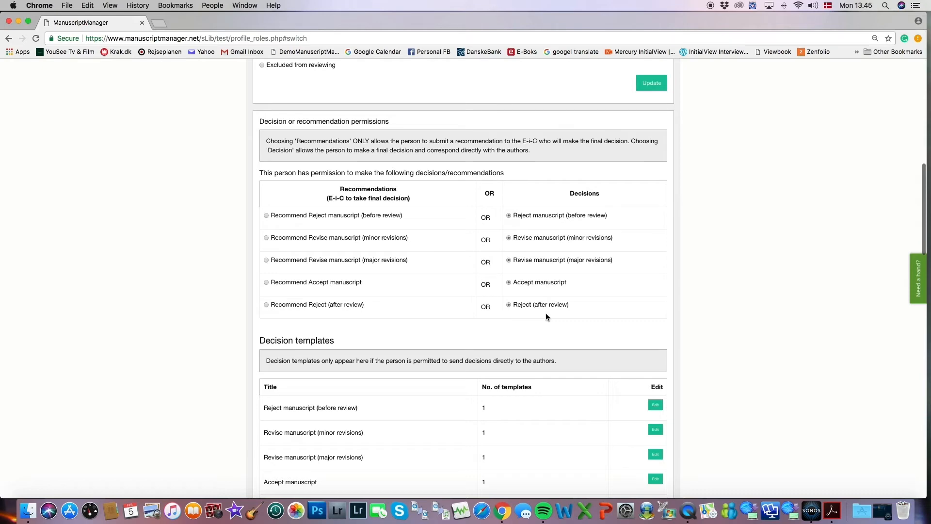
{"action": "scroll", "coordinate": [640, 191], "scroll_direction": "up", "scroll_amount": 12}
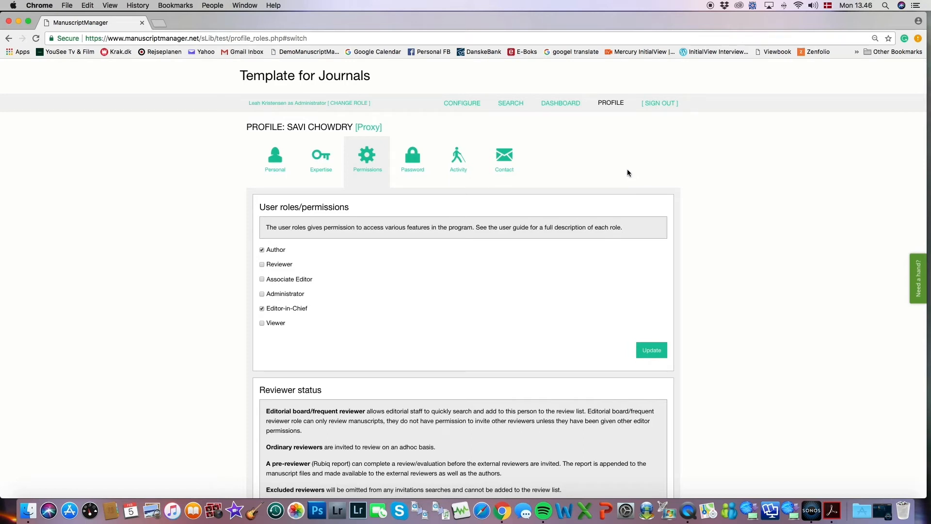
{"action": "left_click", "coordinate": [413, 157]}
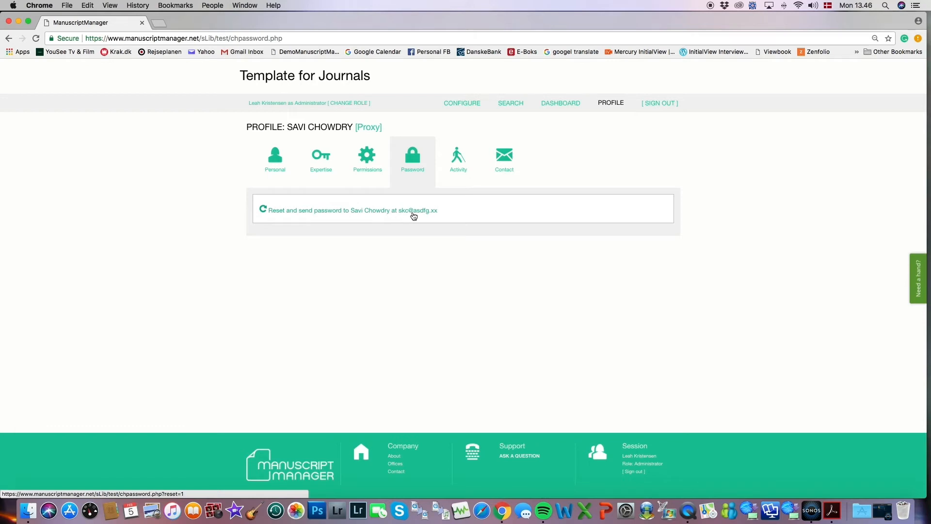
Reset the Editor-in-Chief's password and e-mail the new one to them.
{"action": "left_click", "coordinate": [335, 214]}
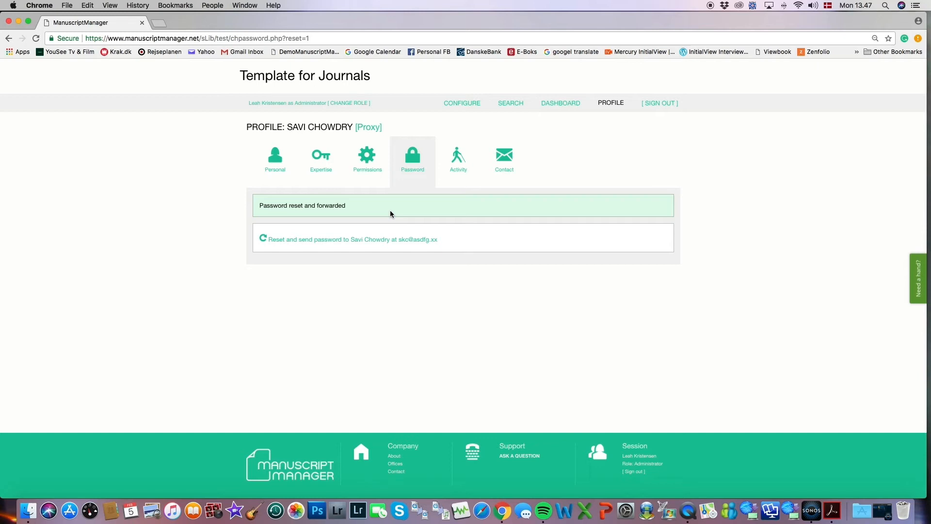
{"action": "left_click", "coordinate": [462, 104]}
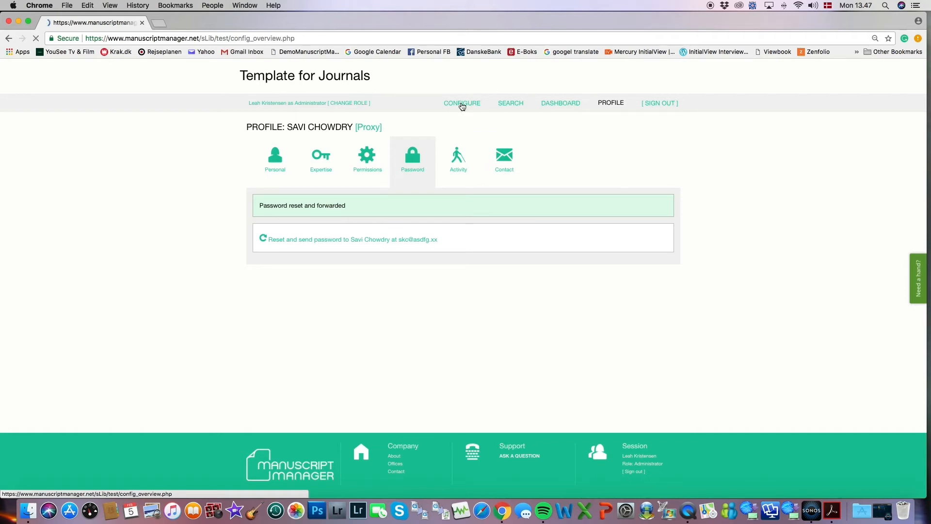
Check the Staff list now showing the Editor-in-Chief and begin adding an Associate Editor.
{"action": "left_click", "coordinate": [326, 161]}
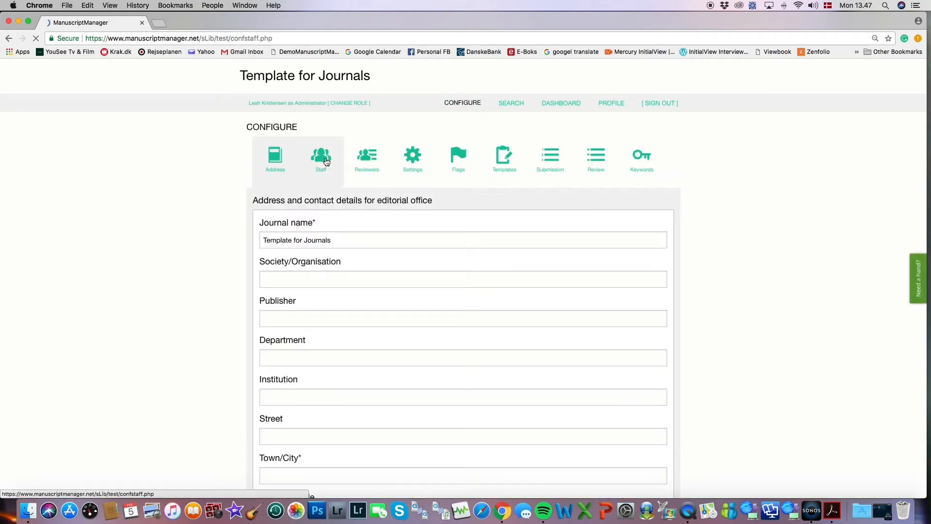
{"action": "scroll", "coordinate": [706, 175], "scroll_direction": "down", "scroll_amount": 5}
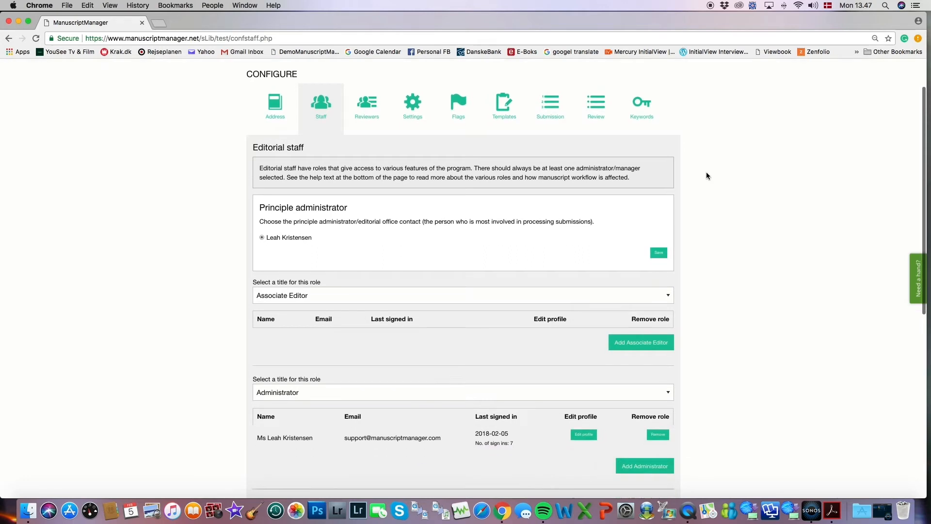
{"action": "scroll", "coordinate": [706, 176], "scroll_direction": "down", "scroll_amount": 4}
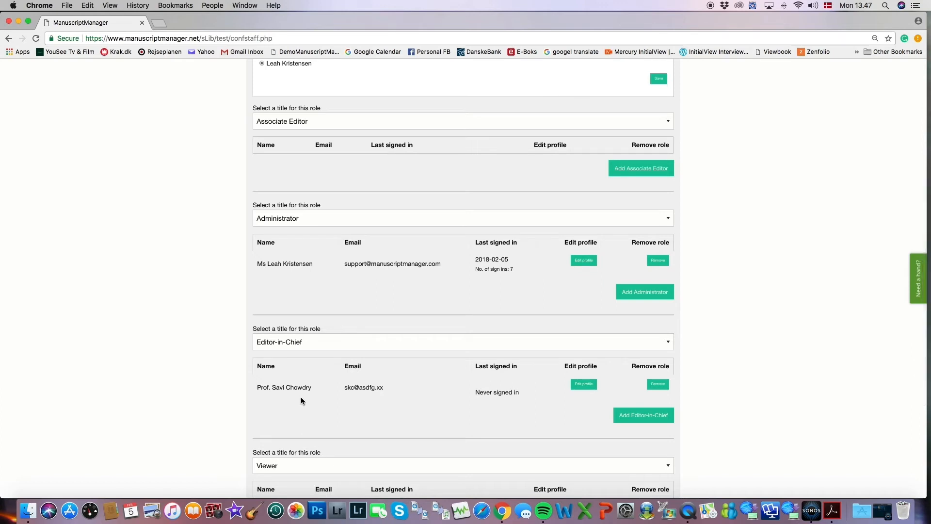
{"action": "scroll", "coordinate": [750, 275], "scroll_direction": "up", "scroll_amount": 3}
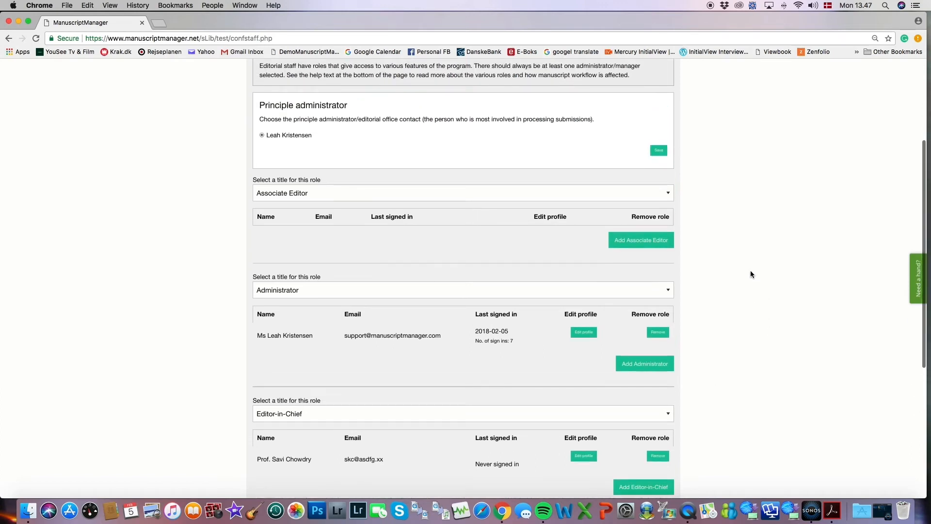
{"action": "left_click", "coordinate": [637, 246]}
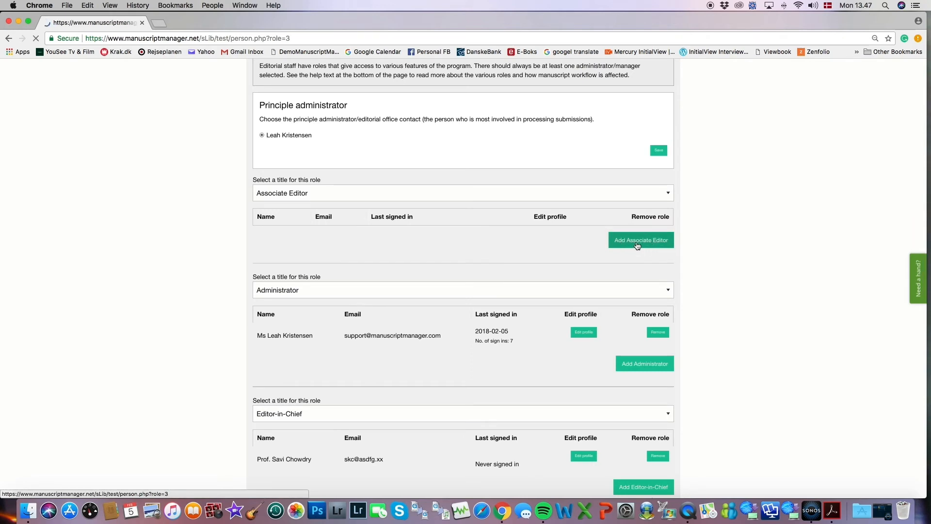
Set the Associate Editor's title to Dr. and enter their first and last names.
{"action": "scroll", "coordinate": [725, 240], "scroll_direction": "down", "scroll_amount": 1}
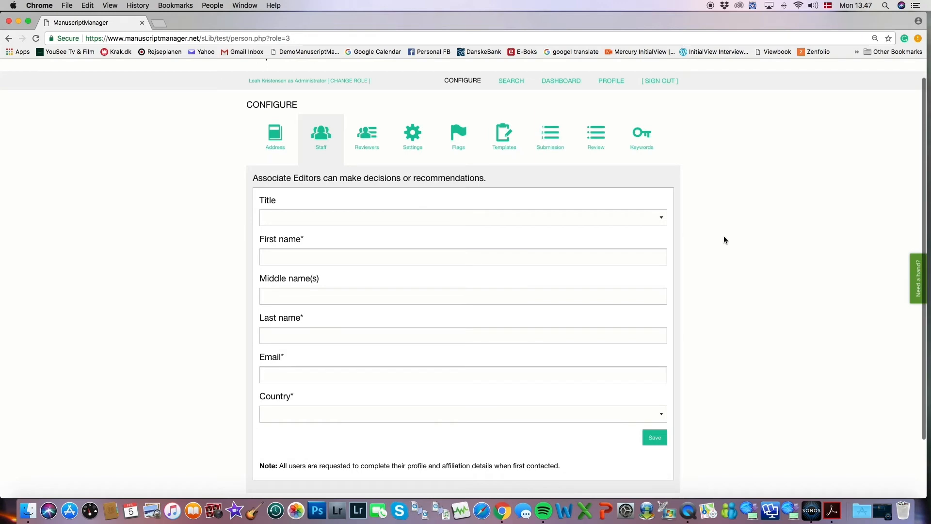
{"action": "left_click", "coordinate": [536, 219]}
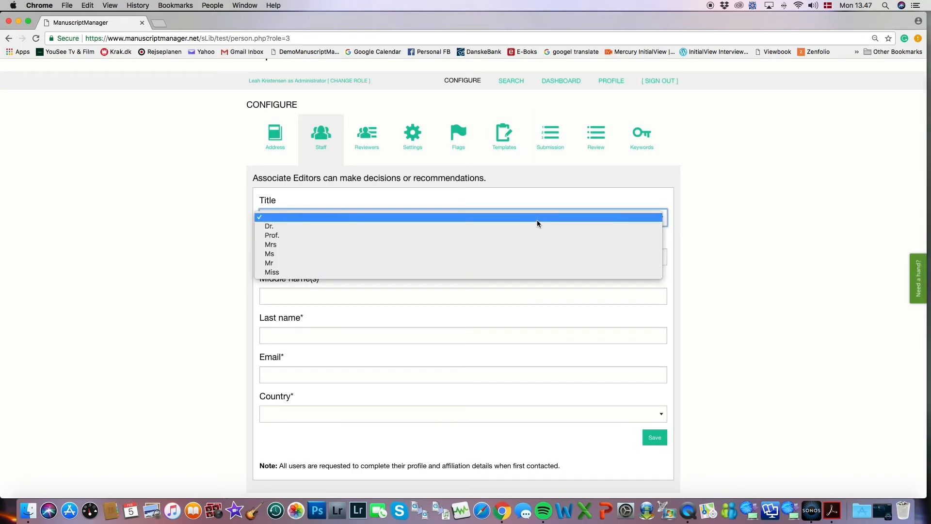
{"action": "left_click", "coordinate": [536, 225]}
{"action": "left_click", "coordinate": [427, 258]}
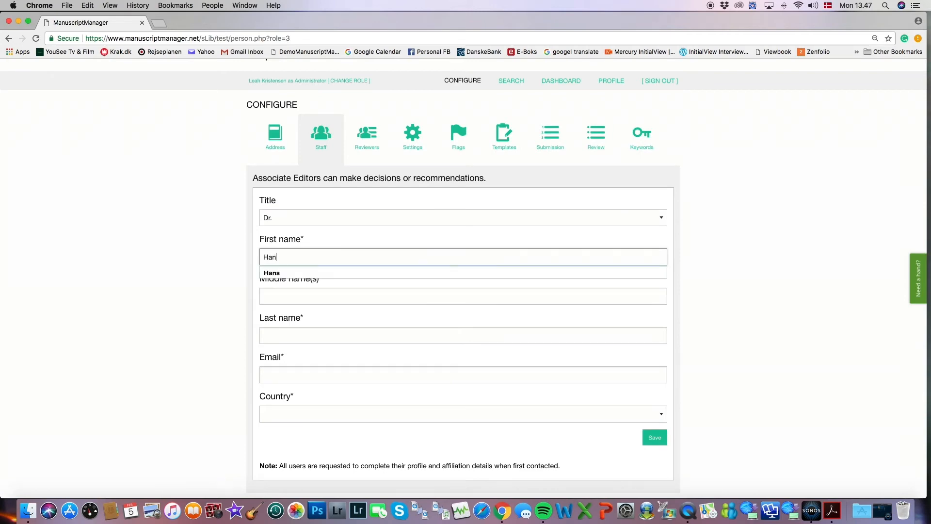
{"action": "left_click", "coordinate": [305, 333]}
{"action": "left_click", "coordinate": [296, 352]}
Enter the editor's e-mail, choose Netherlands as country, and save the Associate Editor.
{"action": "left_click", "coordinate": [301, 375]}
{"action": "left_click", "coordinate": [313, 414]}
{"action": "scroll", "coordinate": [313, 456], "scroll_direction": "down", "scroll_amount": 20}
{"action": "scroll", "coordinate": [313, 451], "scroll_direction": "down", "scroll_amount": 5}
{"action": "left_click", "coordinate": [310, 413]}
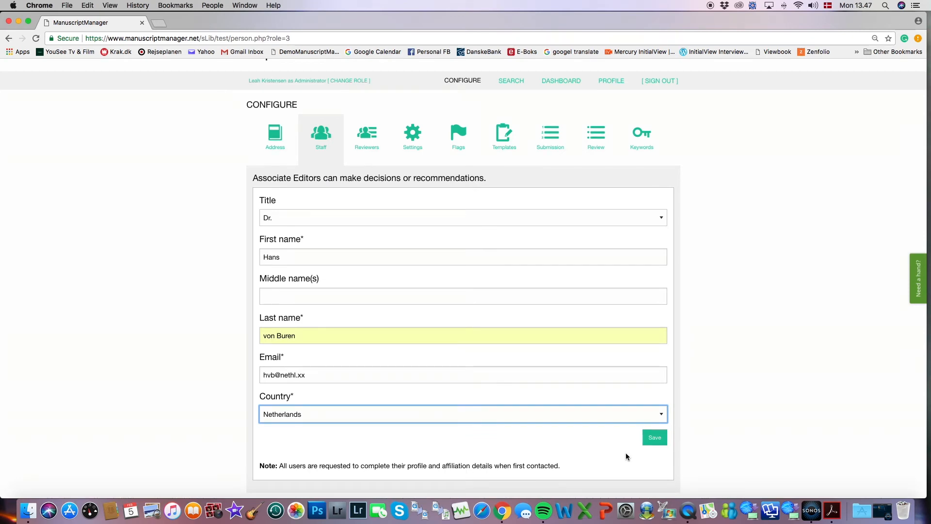
{"action": "left_click", "coordinate": [654, 439]}
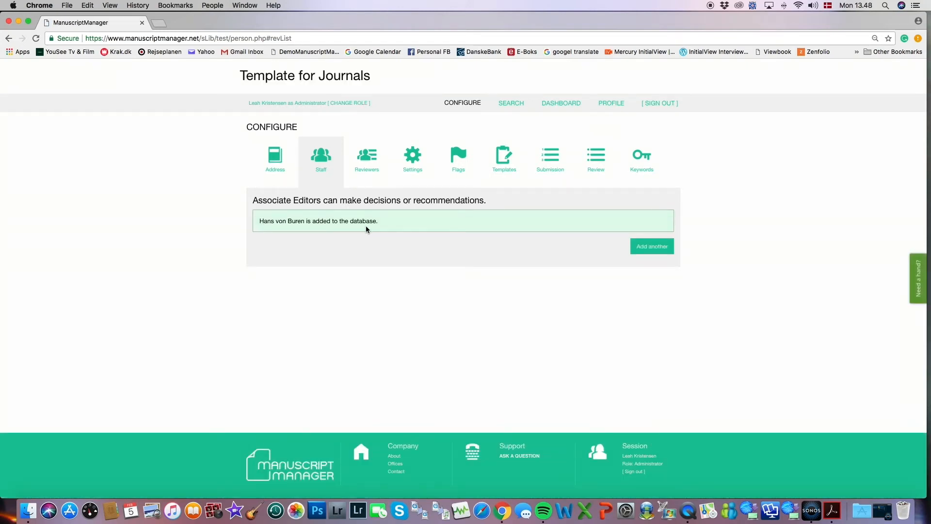
{"action": "left_click", "coordinate": [512, 105]}
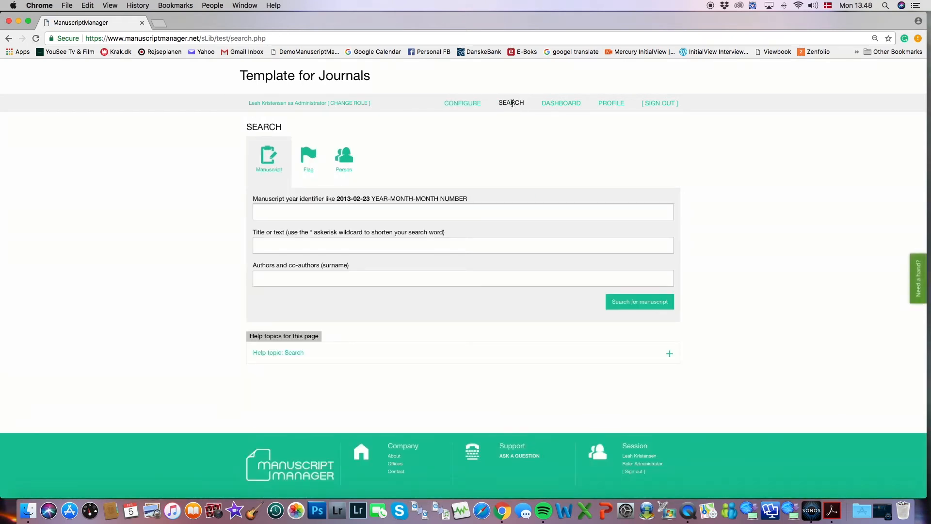
Search people by the new associate editor's surname and open their profile's role permissions.
{"action": "left_click", "coordinate": [346, 159]}
{"action": "left_click", "coordinate": [311, 213]}
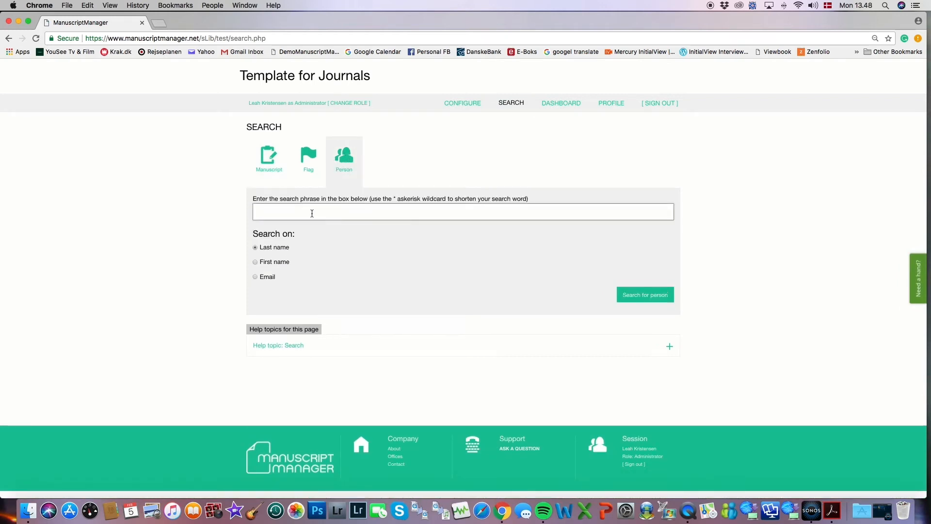
{"action": "type", "text": "von"}
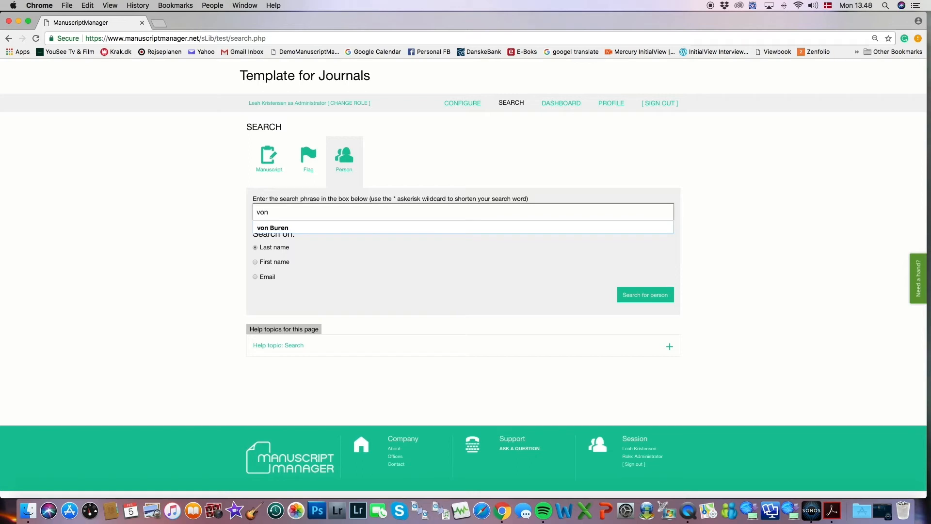
{"action": "left_click", "coordinate": [307, 227]}
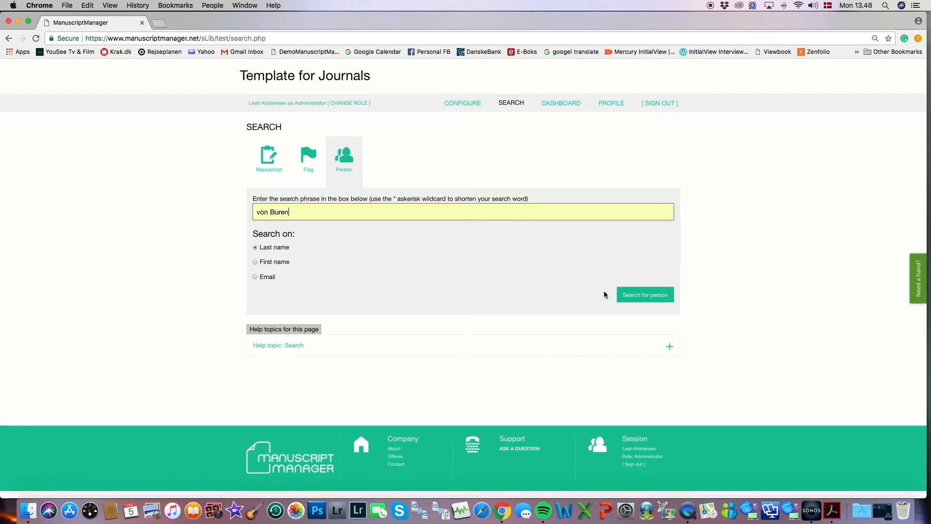
{"action": "left_click", "coordinate": [628, 297]}
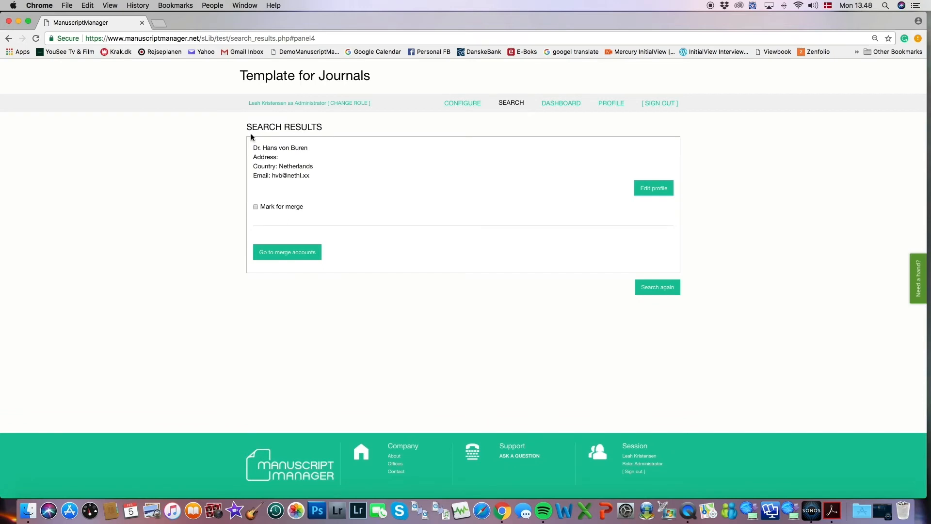
{"action": "left_click", "coordinate": [647, 189]}
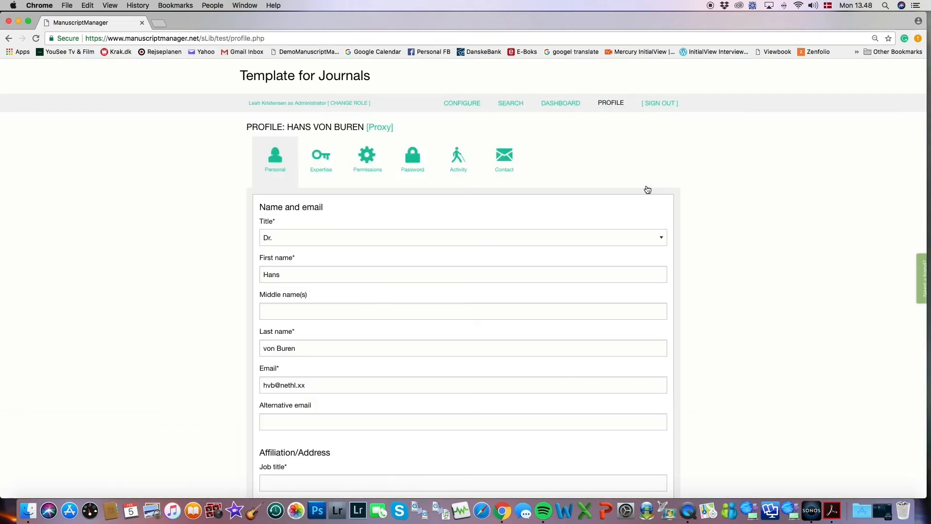
{"action": "left_click", "coordinate": [369, 156]}
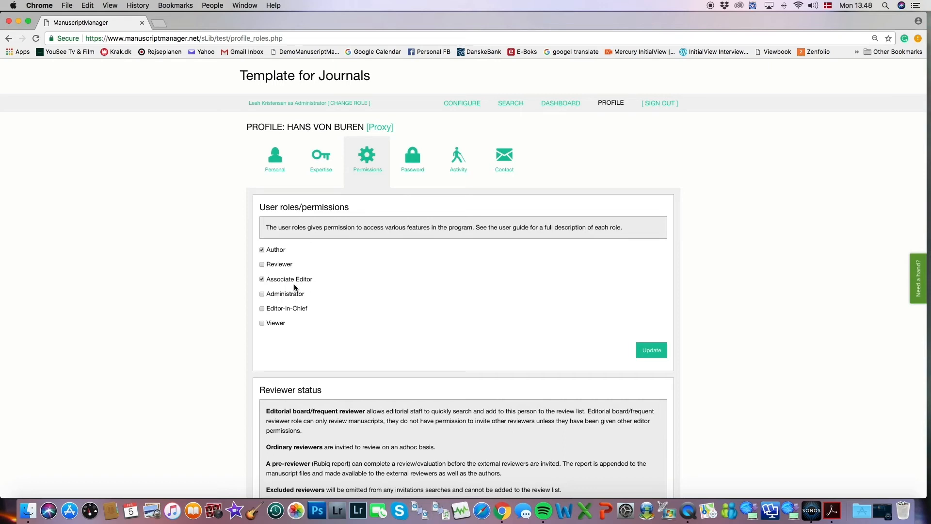
{"action": "left_click", "coordinate": [270, 284]}
{"action": "scroll", "coordinate": [703, 262], "scroll_direction": "down", "scroll_amount": 5}
{"action": "scroll", "coordinate": [703, 262], "scroll_direction": "down", "scroll_amount": 3}
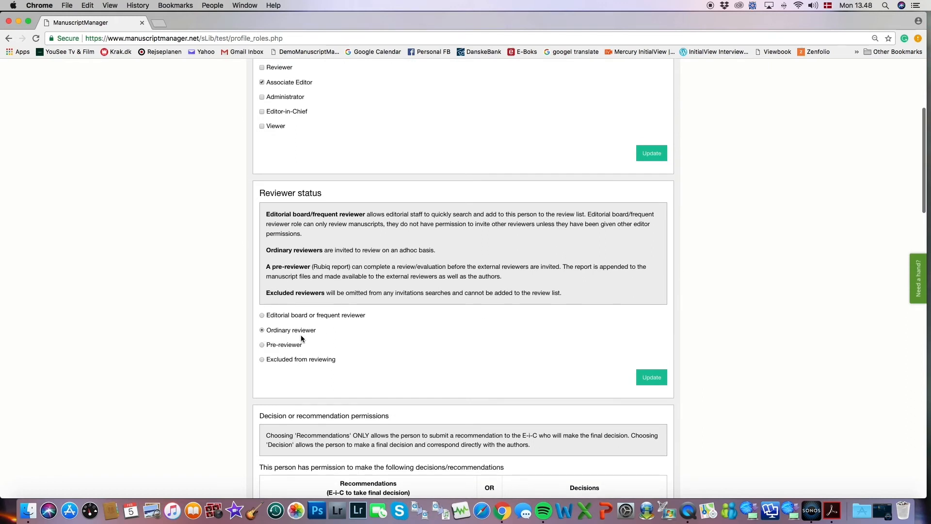
{"action": "scroll", "coordinate": [711, 330], "scroll_direction": "down", "scroll_amount": 5}
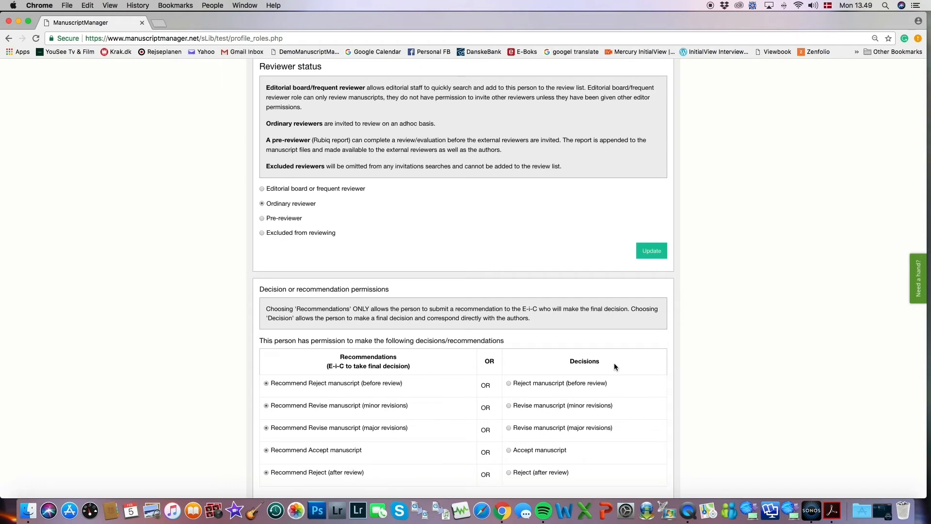
{"action": "scroll", "coordinate": [614, 366], "scroll_direction": "down", "scroll_amount": 1}
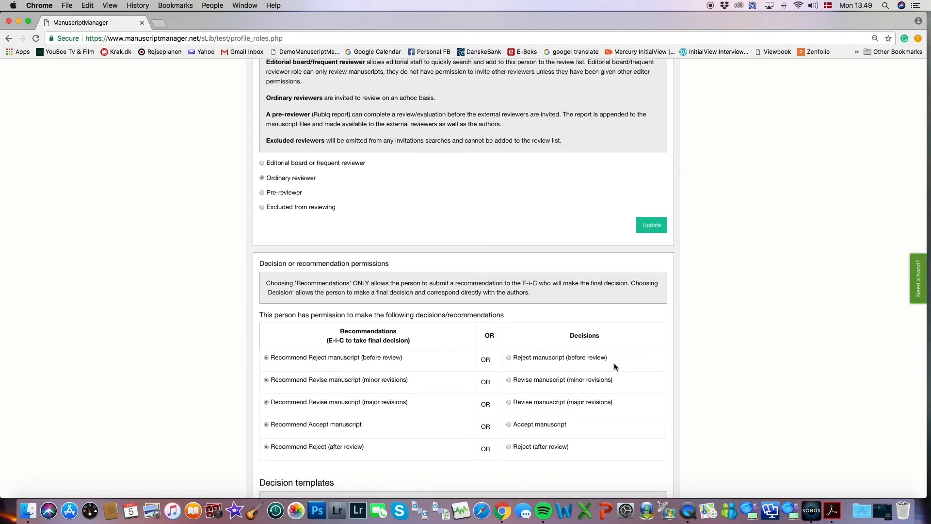
{"action": "scroll", "coordinate": [614, 365], "scroll_direction": "down", "scroll_amount": 15}
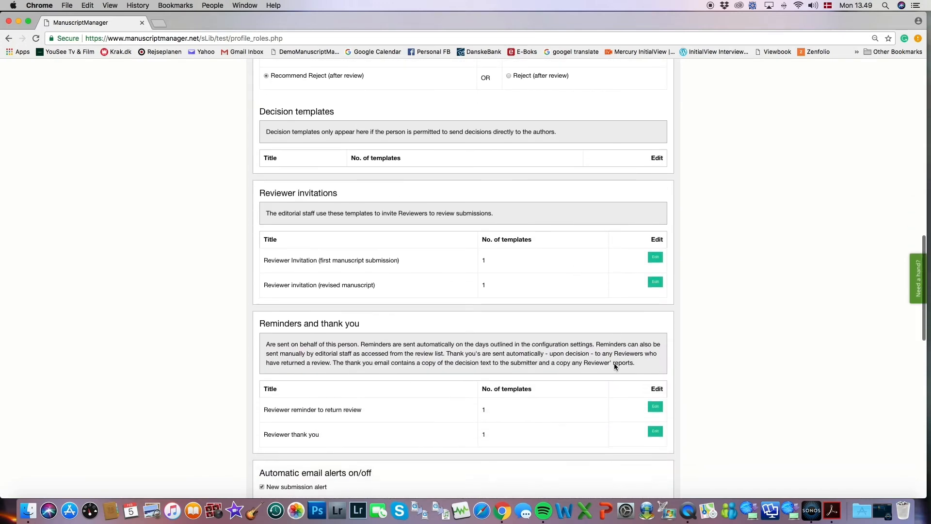
{"action": "scroll", "coordinate": [614, 367], "scroll_direction": "down", "scroll_amount": 10}
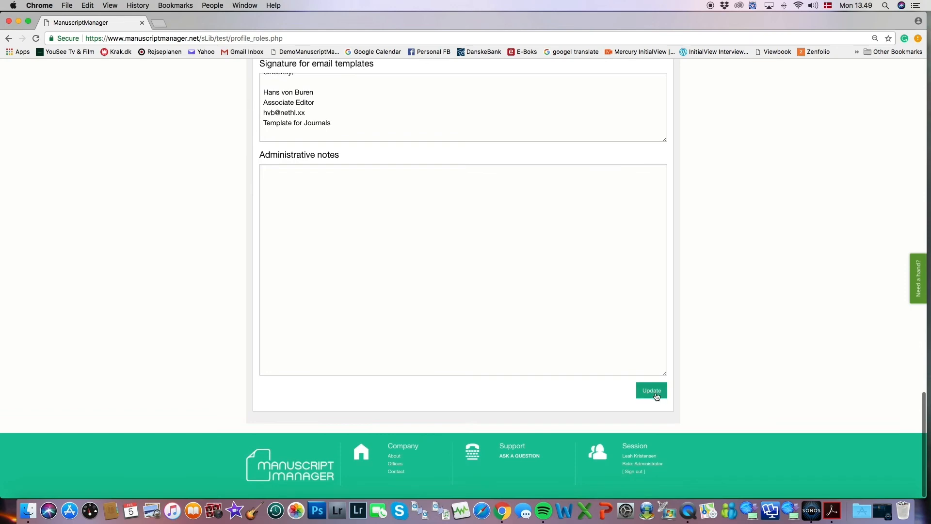
Save the associate editor's permissions with the Author and Associate Editor roles checked.
{"action": "left_click", "coordinate": [655, 391]}
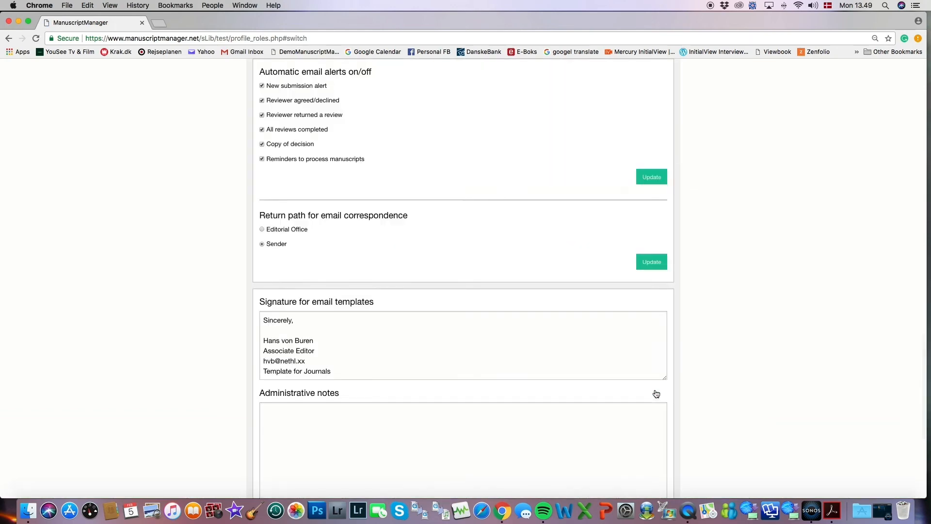
{"action": "scroll", "coordinate": [656, 393], "scroll_direction": "up", "scroll_amount": 20}
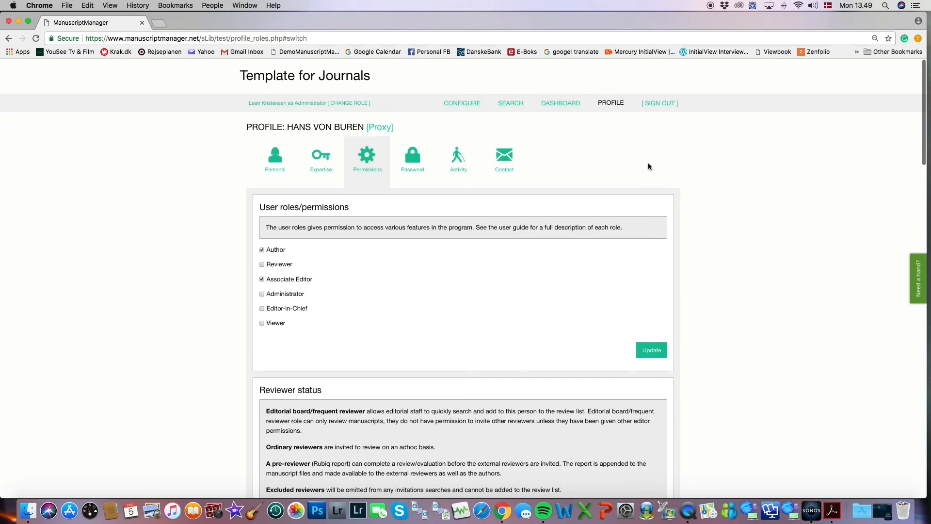
Reset the associate editor's password, email it to them, and return to Configure.
{"action": "left_click", "coordinate": [413, 159]}
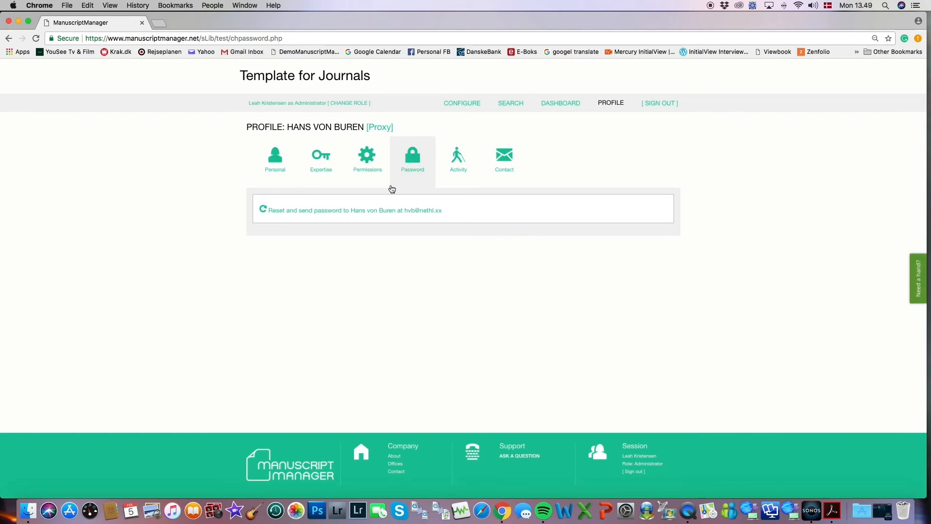
{"action": "left_click", "coordinate": [384, 214]}
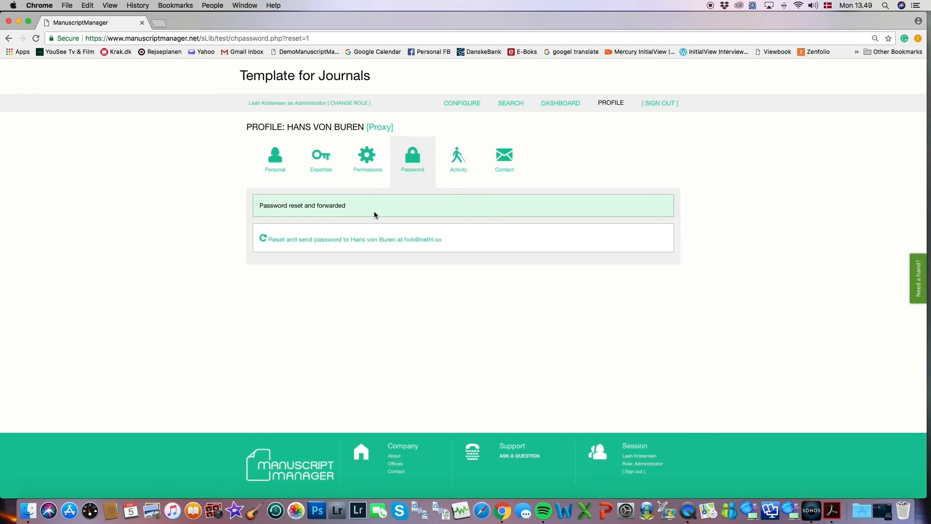
{"action": "left_click", "coordinate": [462, 103]}
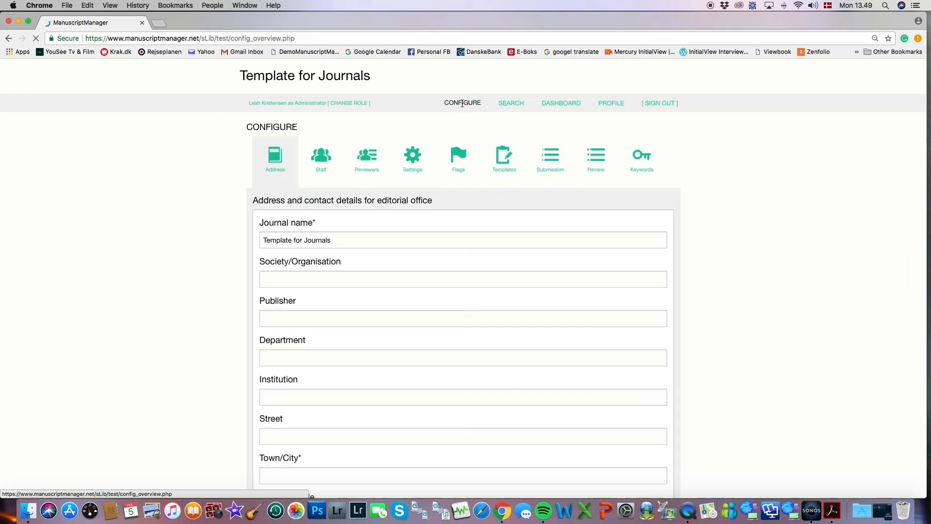
Start adding another associate editor under Staff with title Dr. and their first, middle and last names.
{"action": "left_click", "coordinate": [324, 158]}
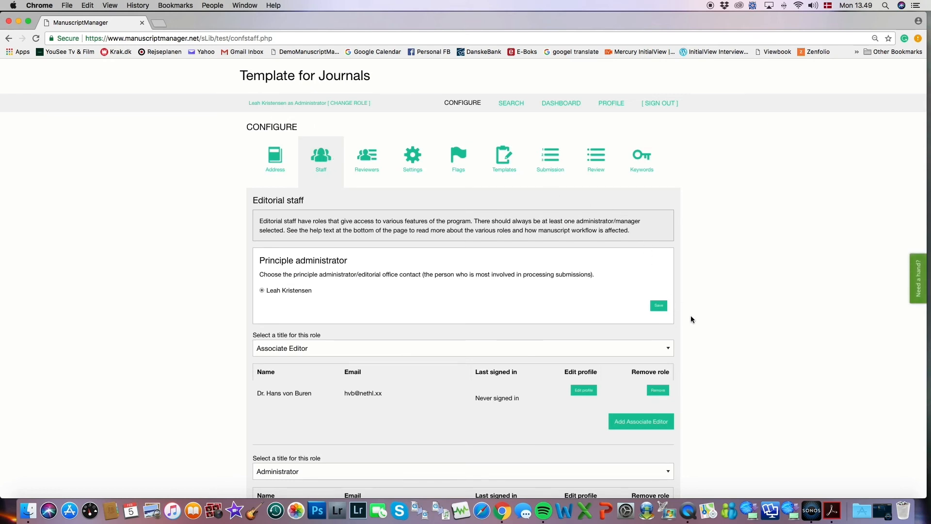
{"action": "left_click", "coordinate": [638, 425]}
{"action": "left_click", "coordinate": [509, 238]}
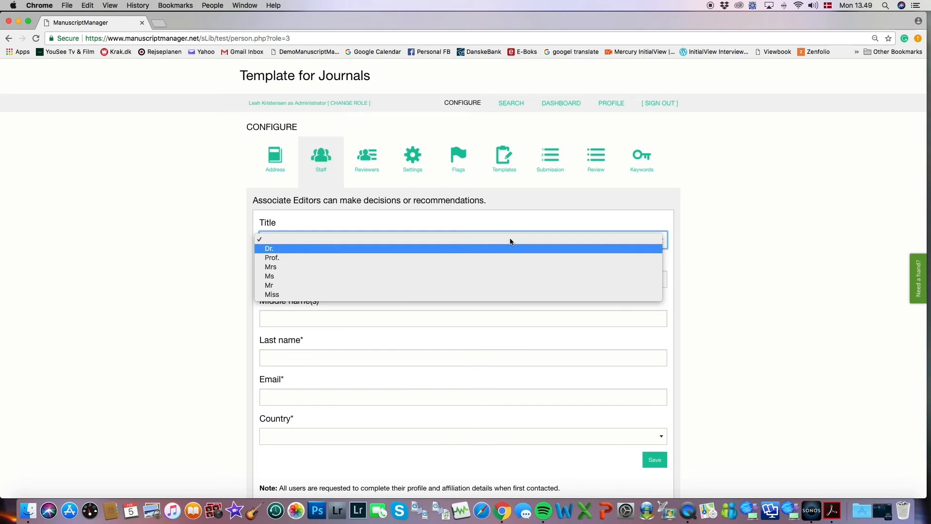
{"action": "left_click", "coordinate": [507, 246]}
{"action": "left_click", "coordinate": [420, 280]}
{"action": "left_click", "coordinate": [359, 319]}
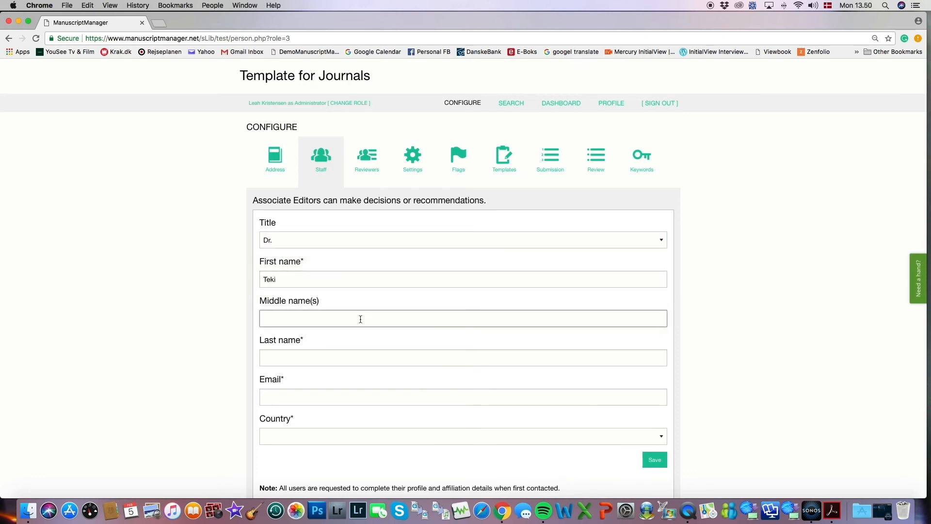
{"action": "left_click", "coordinate": [347, 356]}
Enter the editor's e-mail address, set the country to Albania, and save the new associate editor.
{"action": "left_click", "coordinate": [338, 396]}
{"action": "type", "text": "TM"}
{"action": "left_click", "coordinate": [322, 413]}
{"action": "left_click", "coordinate": [320, 436]}
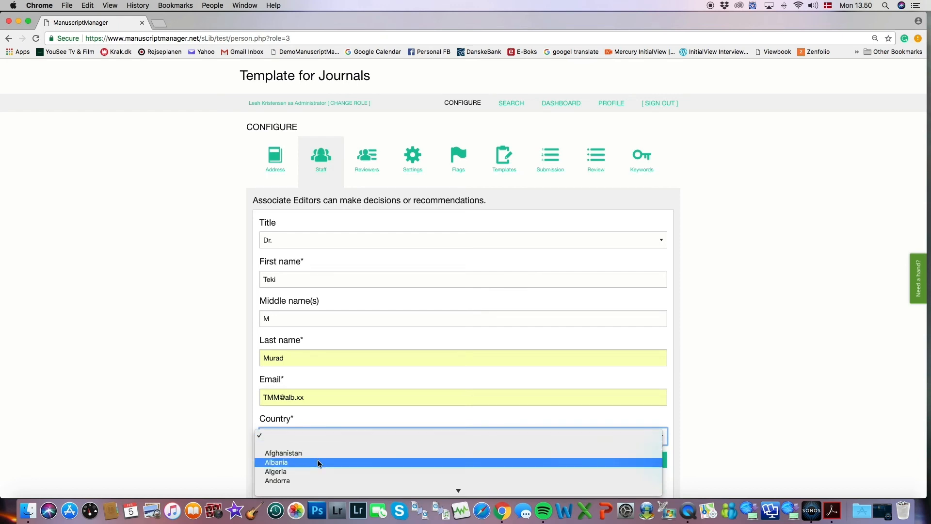
{"action": "left_click", "coordinate": [319, 462]}
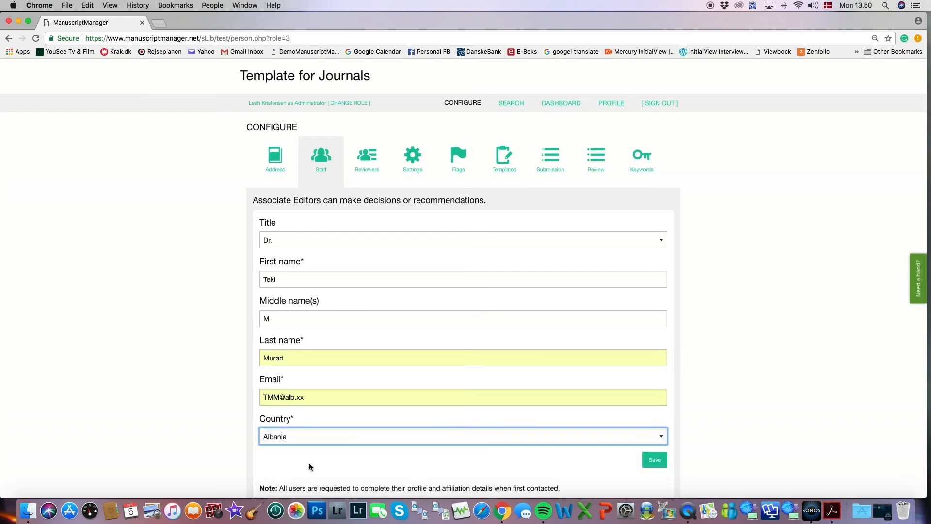
{"action": "left_click", "coordinate": [654, 461]}
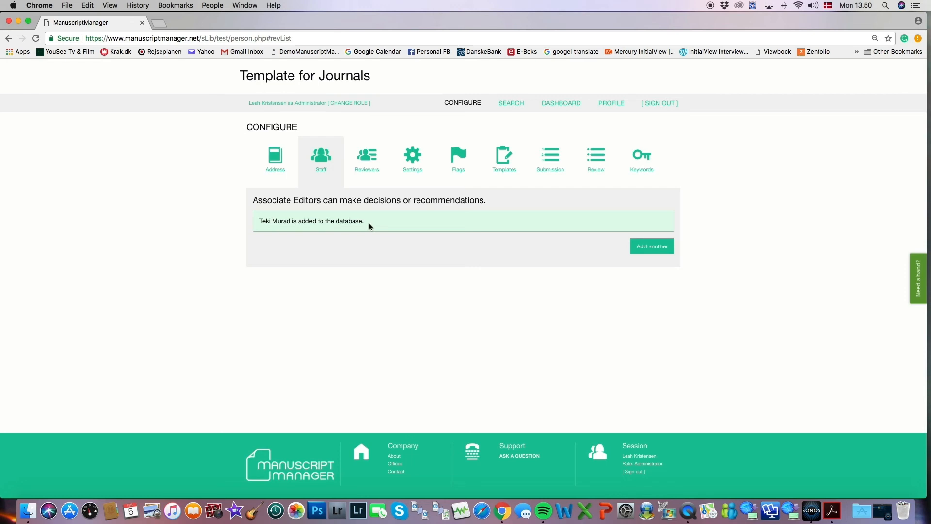
{"action": "left_click", "coordinate": [516, 105]}
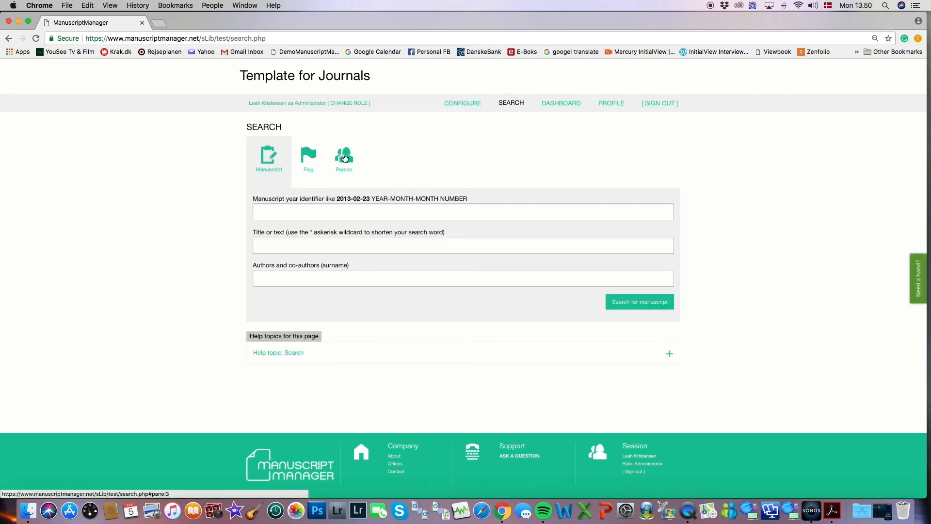
Search people by the second associate editor's surname and open their profile's role permissions.
{"action": "left_click", "coordinate": [345, 159]}
{"action": "left_click", "coordinate": [303, 208]}
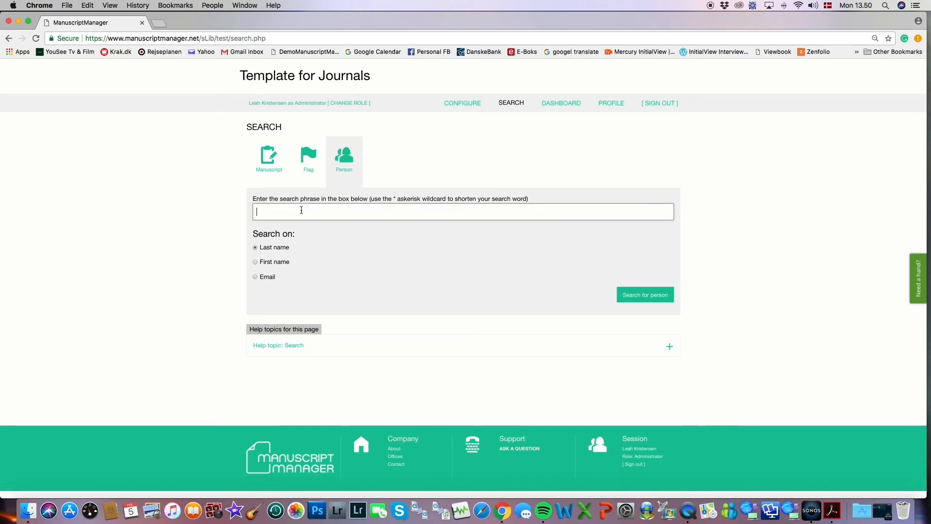
{"action": "type", "text": "Murad"}
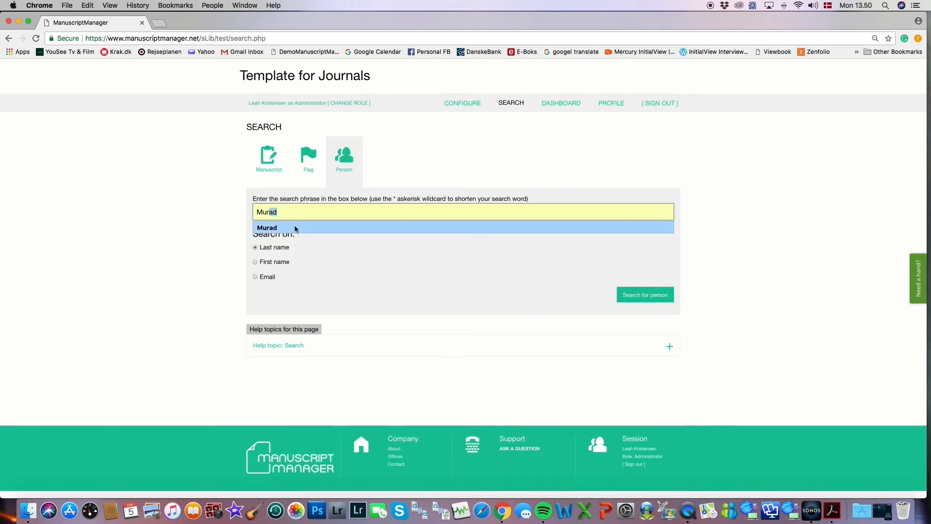
{"action": "left_click", "coordinate": [295, 226]}
{"action": "left_click", "coordinate": [636, 295]}
{"action": "left_click", "coordinate": [649, 189]}
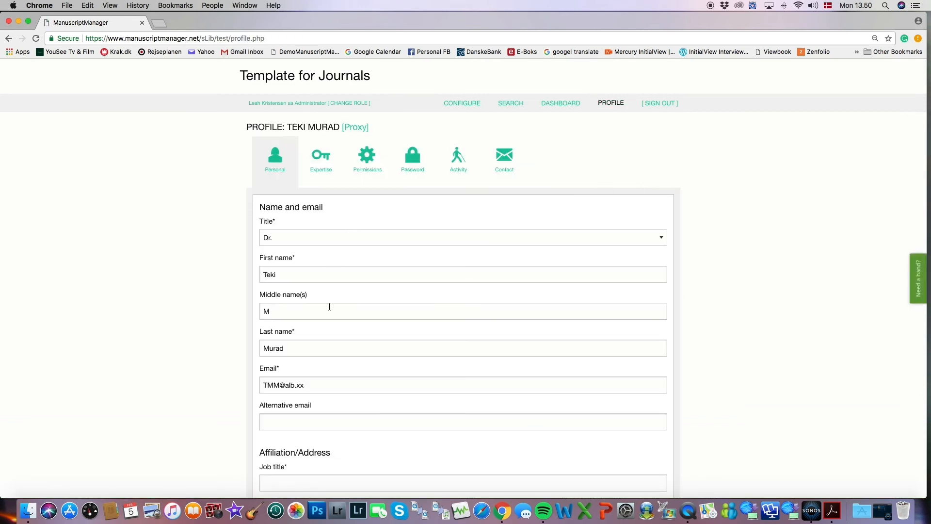
{"action": "left_click", "coordinate": [368, 156]}
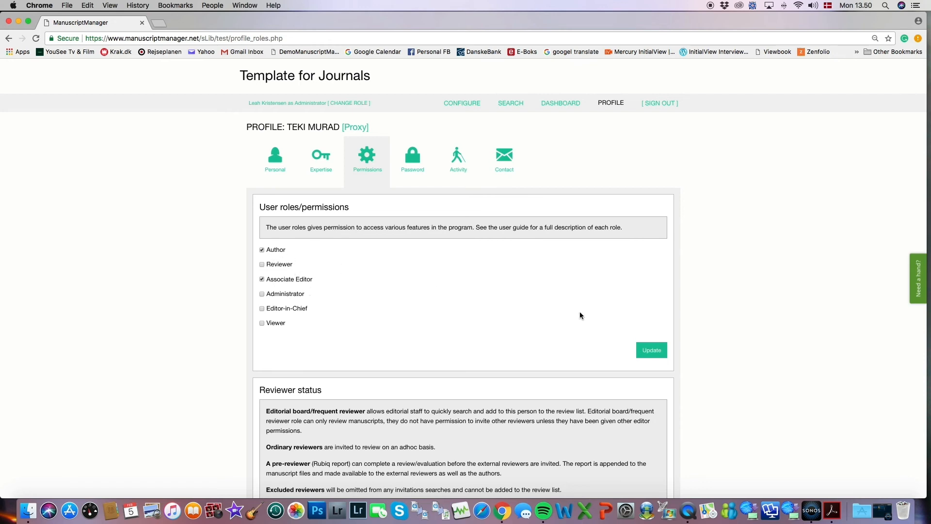
Review the second editor's permissions and save with recommendation-only decisions and Author plus Associate Editor roles.
{"action": "scroll", "coordinate": [738, 290], "scroll_direction": "down", "scroll_amount": 5}
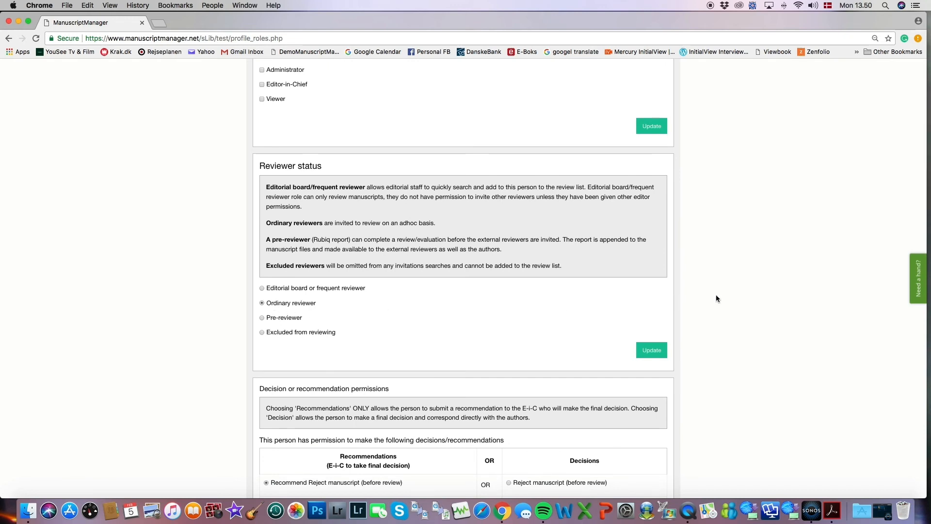
{"action": "scroll", "coordinate": [716, 298], "scroll_direction": "down", "scroll_amount": 2}
{"action": "scroll", "coordinate": [716, 298], "scroll_direction": "down", "scroll_amount": 1}
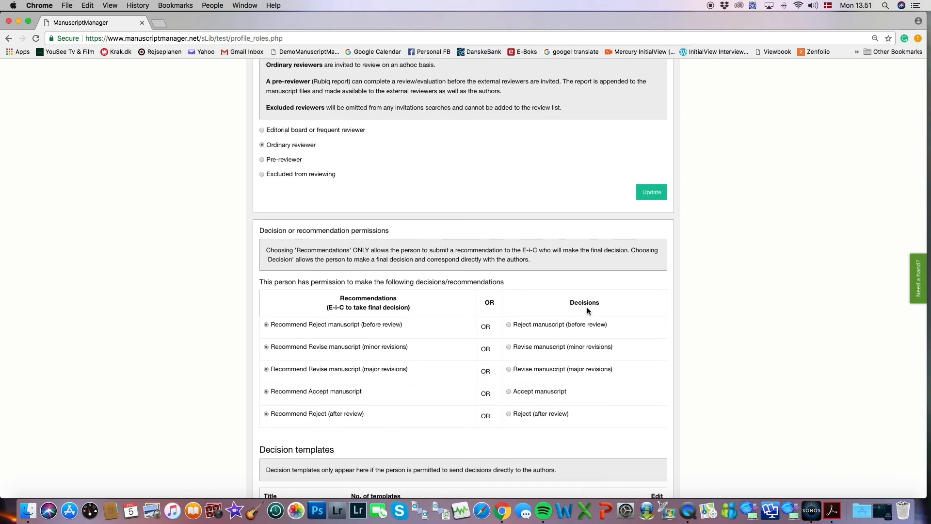
{"action": "scroll", "coordinate": [705, 270], "scroll_direction": "down", "scroll_amount": 8}
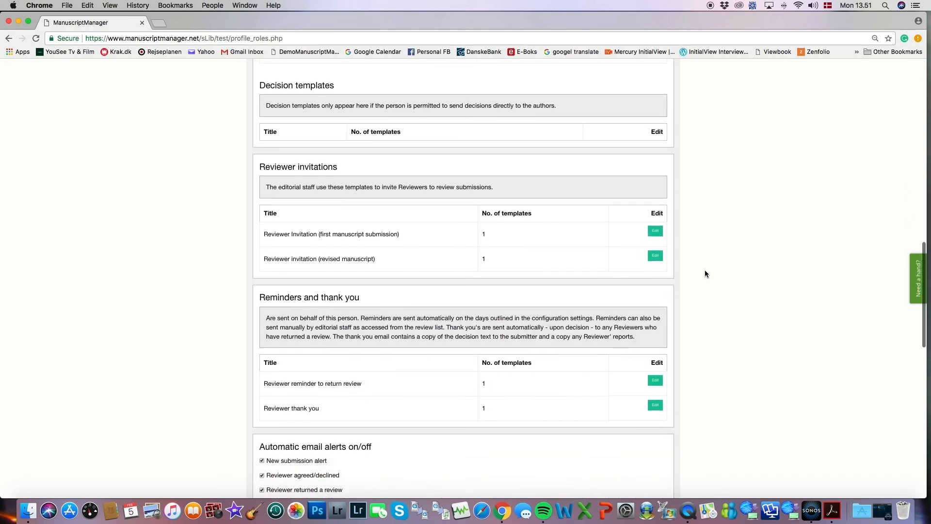
{"action": "scroll", "coordinate": [706, 274], "scroll_direction": "down", "scroll_amount": 13}
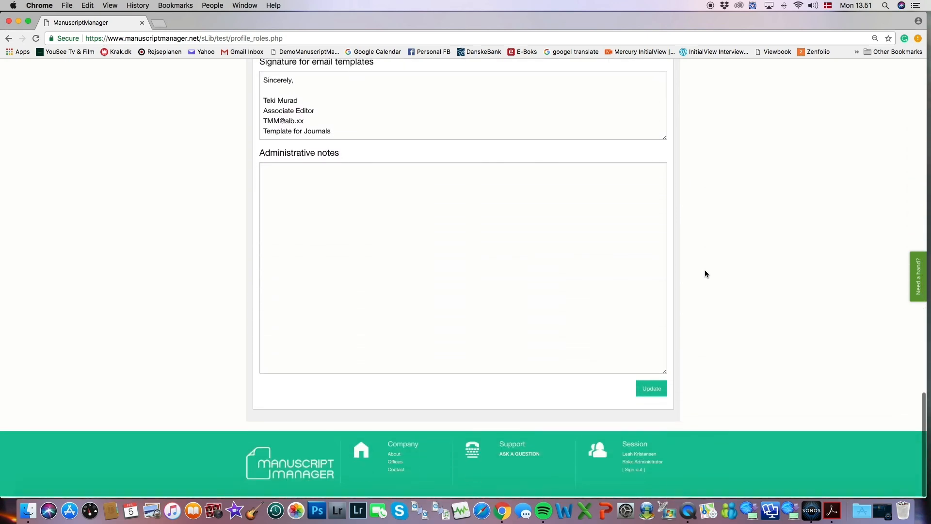
{"action": "left_click", "coordinate": [653, 392]}
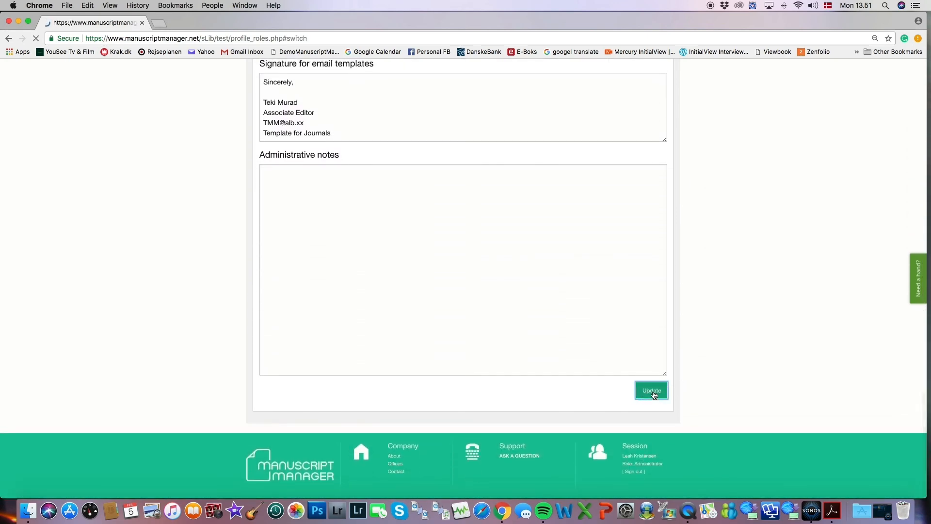
{"action": "scroll", "coordinate": [653, 387], "scroll_direction": "up", "scroll_amount": 20}
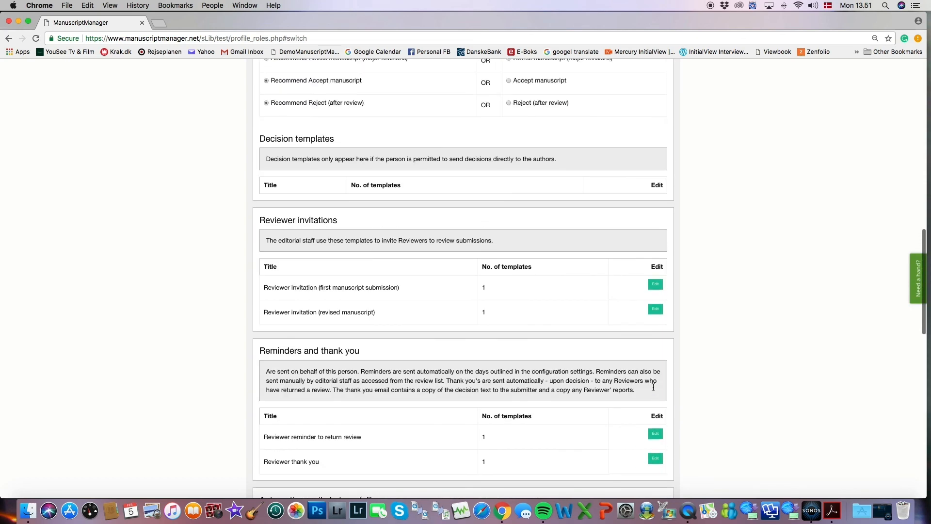
{"action": "scroll", "coordinate": [653, 387], "scroll_direction": "up", "scroll_amount": 3}
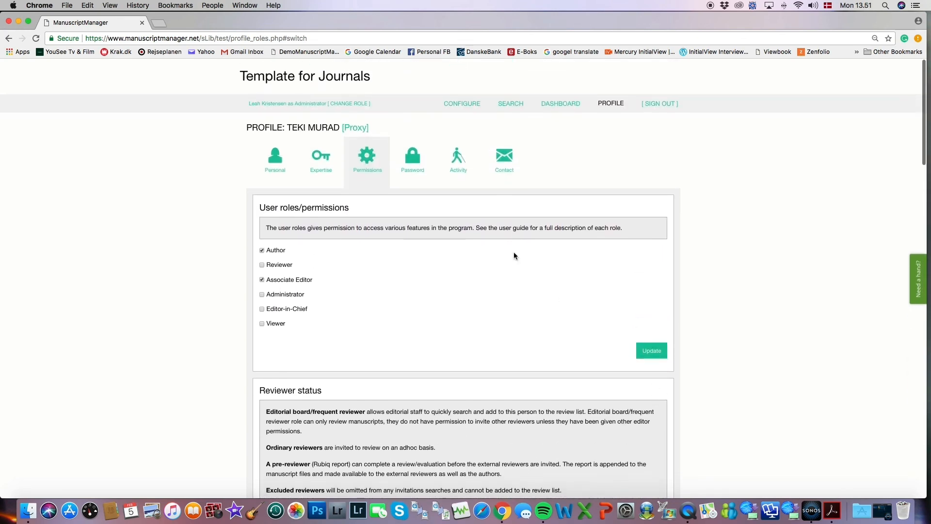
Reset the second associate editor's password, email it to them, and return to Configure.
{"action": "left_click", "coordinate": [410, 153]}
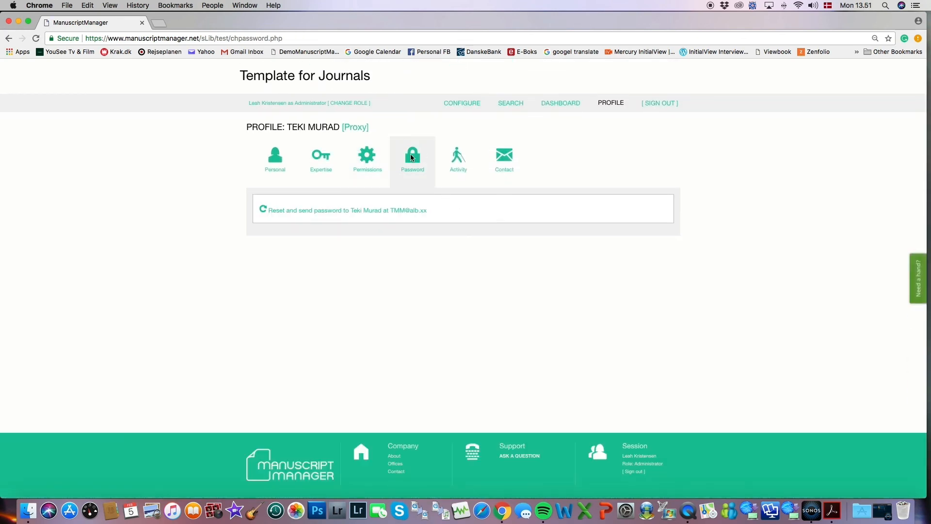
{"action": "left_click", "coordinate": [384, 213]}
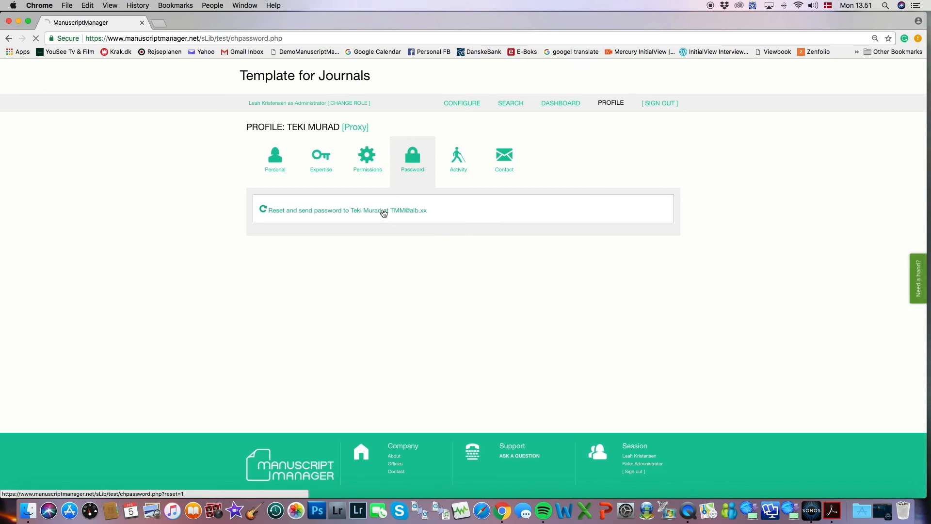
{"action": "left_click", "coordinate": [470, 107]}
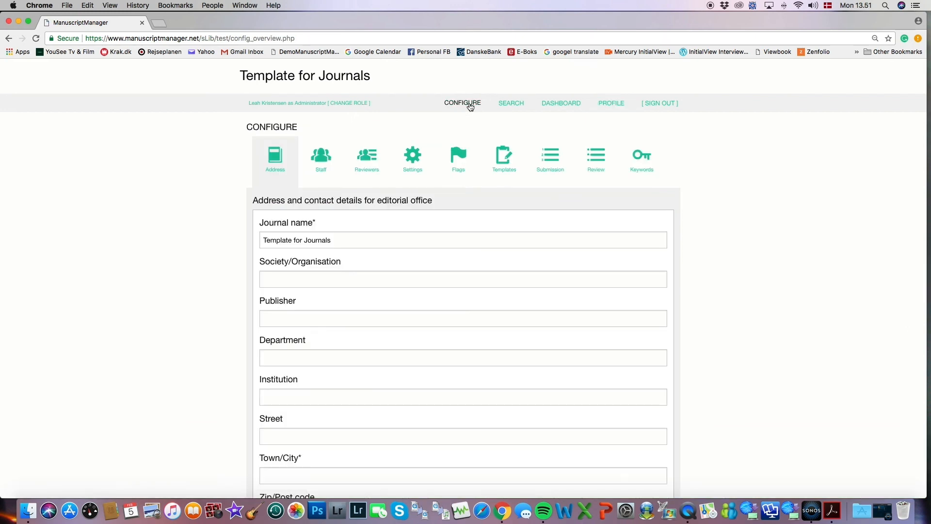
Open the Staff list and check it shows two Associate Editors, one Administrator and one Editor-in-Chief.
{"action": "left_click", "coordinate": [324, 159]}
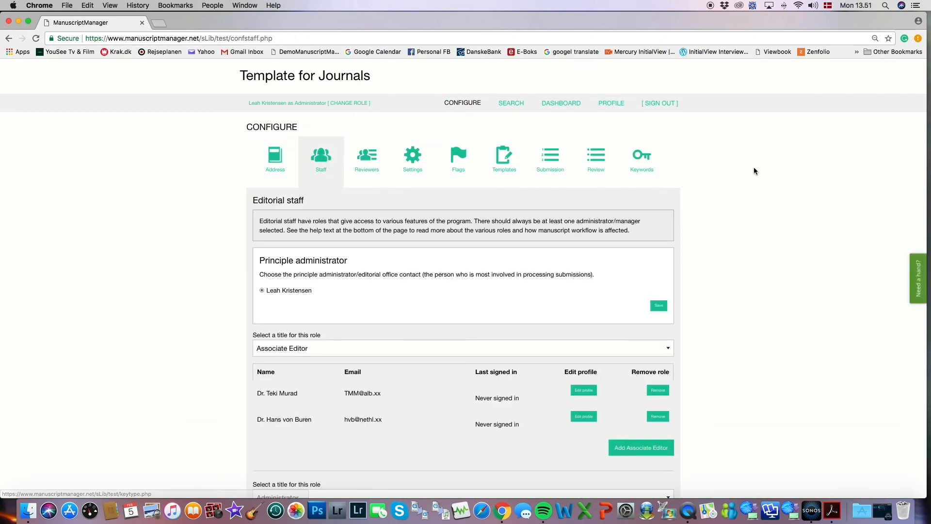
{"action": "scroll", "coordinate": [754, 167], "scroll_direction": "down", "scroll_amount": 5}
{"action": "scroll", "coordinate": [753, 167], "scroll_direction": "down", "scroll_amount": 2}
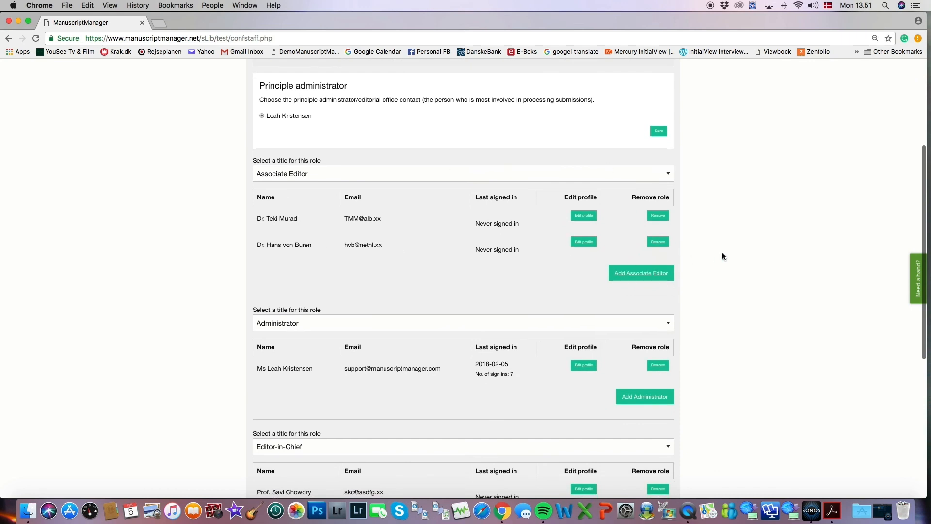
{"action": "scroll", "coordinate": [722, 255], "scroll_direction": "down", "scroll_amount": 3}
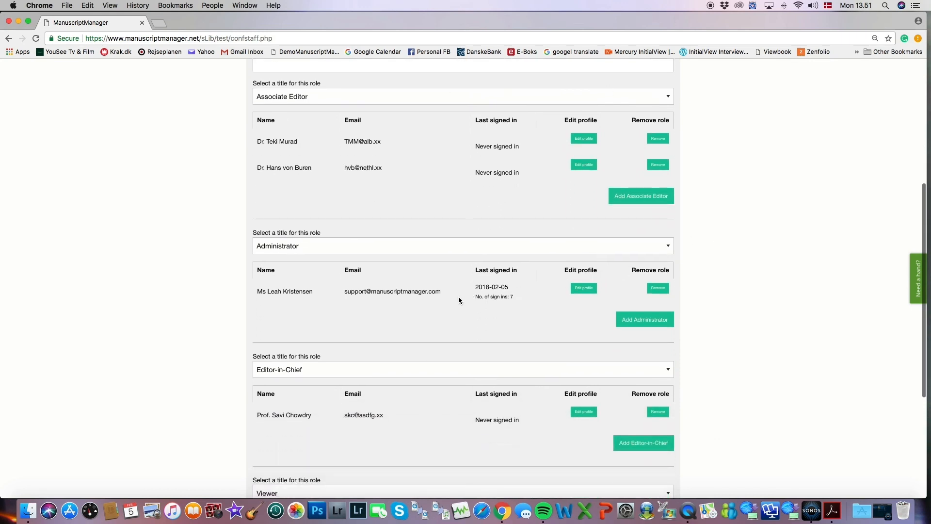
{"action": "scroll", "coordinate": [723, 385], "scroll_direction": "down", "scroll_amount": 2}
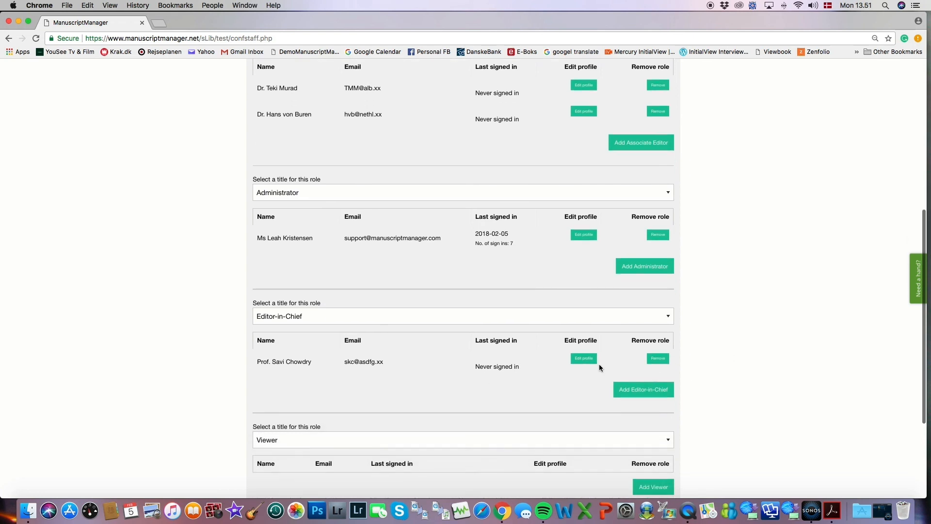
{"action": "scroll", "coordinate": [703, 364], "scroll_direction": "up", "scroll_amount": 3}
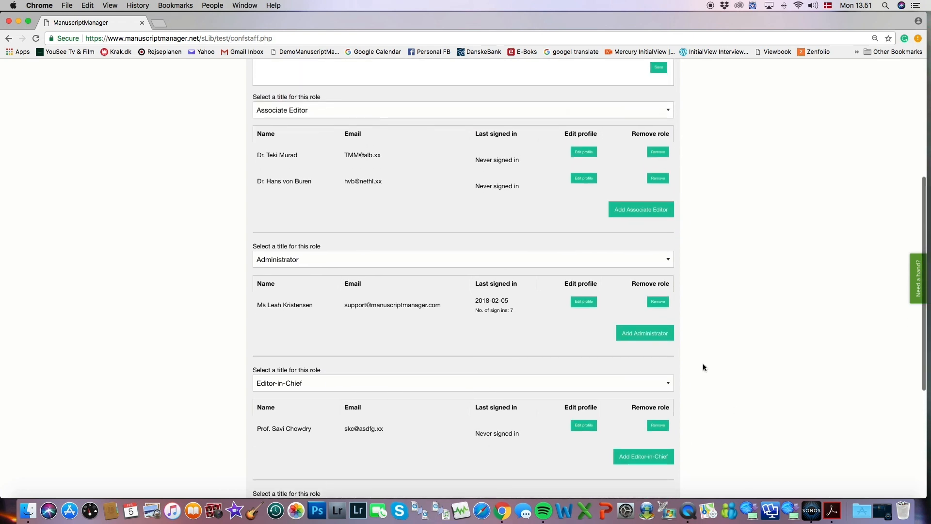
{"action": "scroll", "coordinate": [703, 364], "scroll_direction": "up", "scroll_amount": 1}
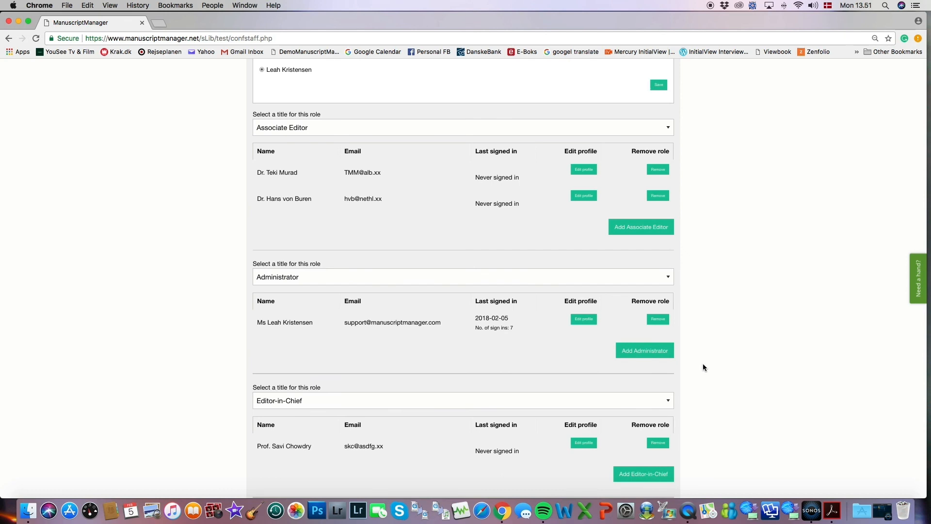
{"action": "scroll", "coordinate": [703, 367], "scroll_direction": "up", "scroll_amount": 6}
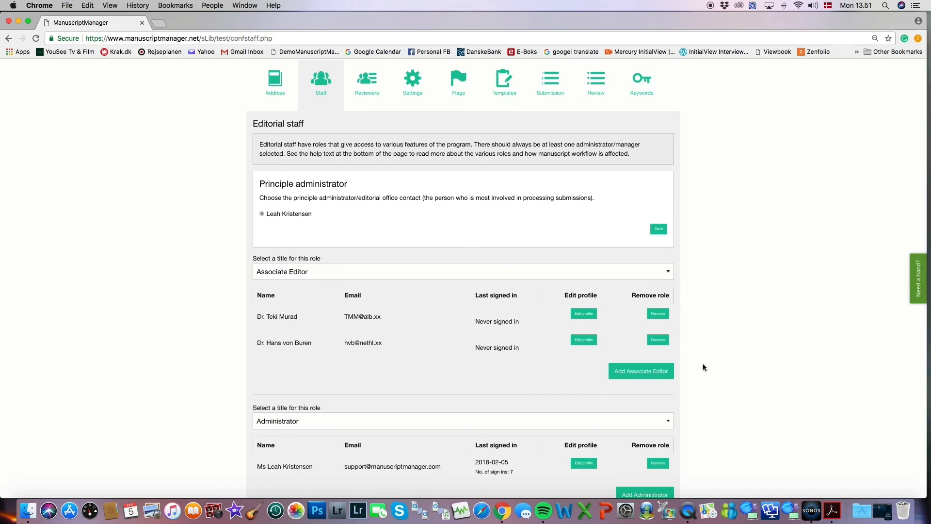
{"action": "scroll", "coordinate": [707, 366], "scroll_direction": "down", "scroll_amount": 4}
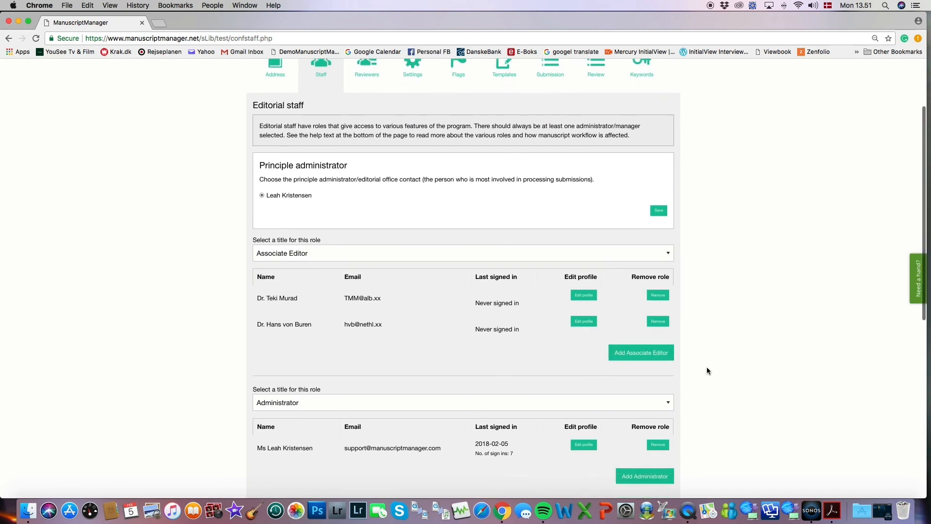
{"action": "scroll", "coordinate": [707, 370], "scroll_direction": "down", "scroll_amount": 4}
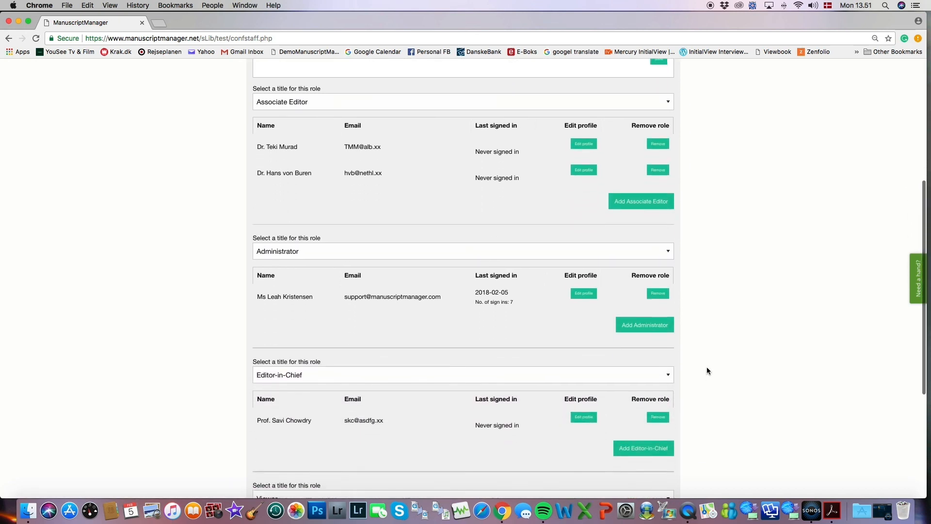
{"action": "scroll", "coordinate": [707, 371], "scroll_direction": "up", "scroll_amount": 2}
{"action": "scroll", "coordinate": [706, 369], "scroll_direction": "up", "scroll_amount": 8}
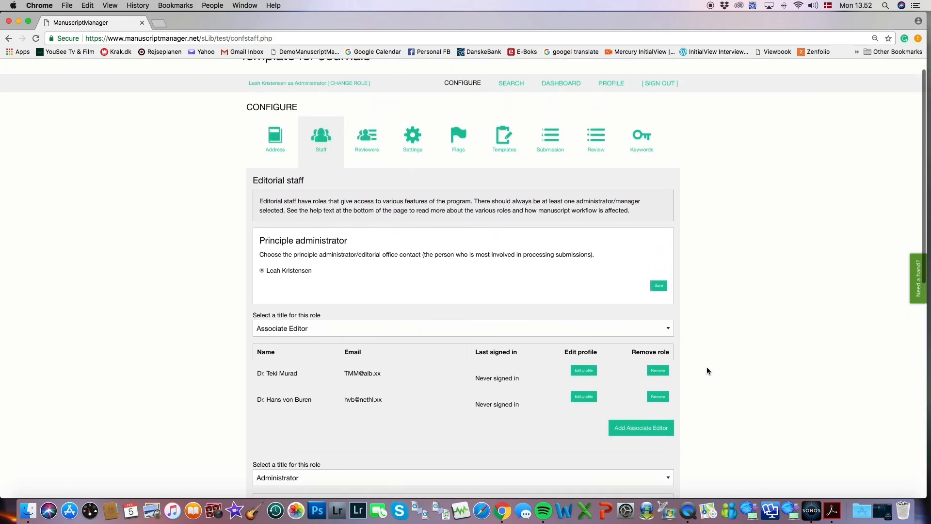